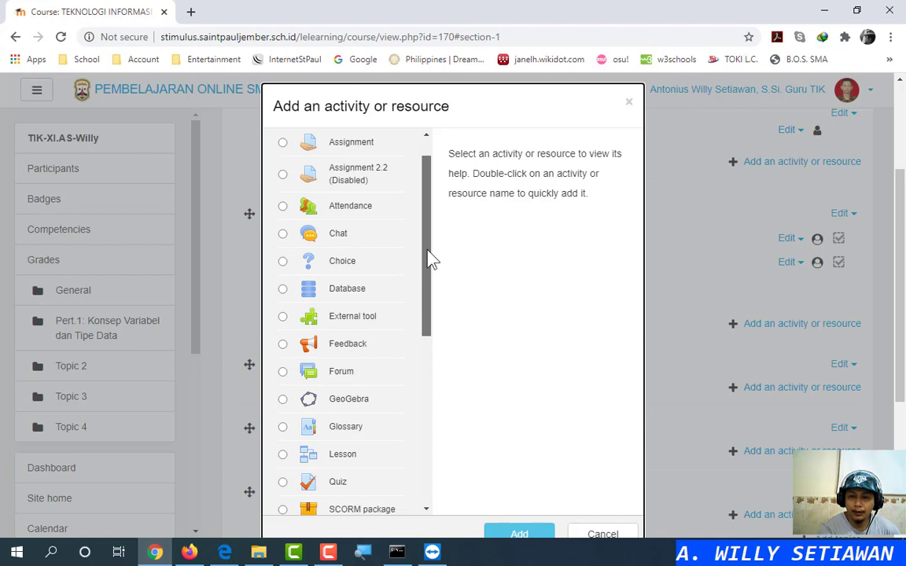
# Add an Assignment activity to the Pert.1: Konsep Variabel dan Tipe Data section
pyautogui.scroll(1, 432, 240)
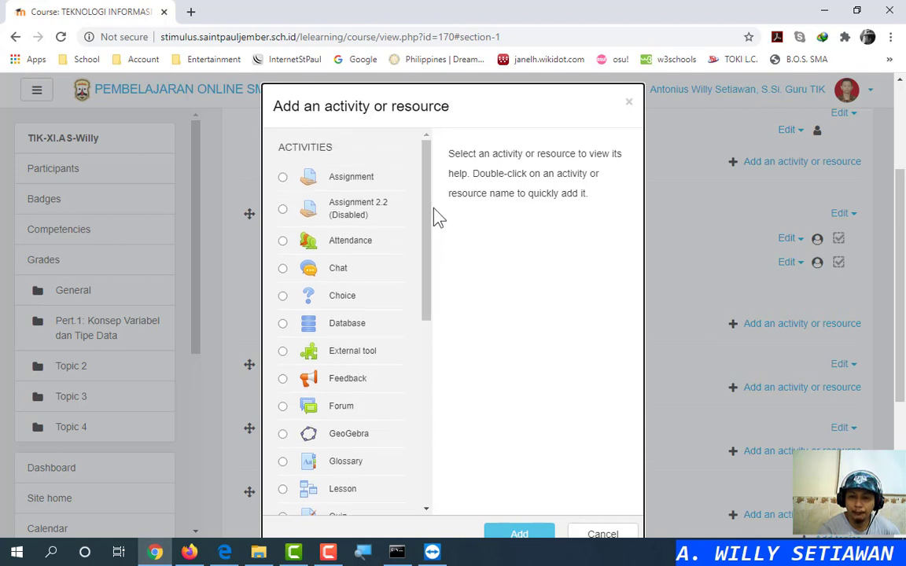
pyautogui.click(283, 177)
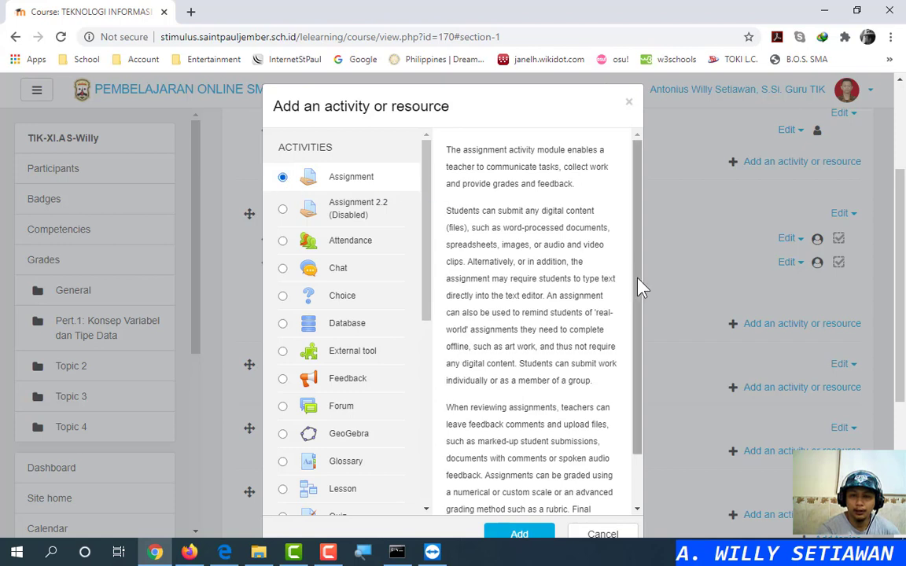
pyautogui.scroll(-2, 641, 358)
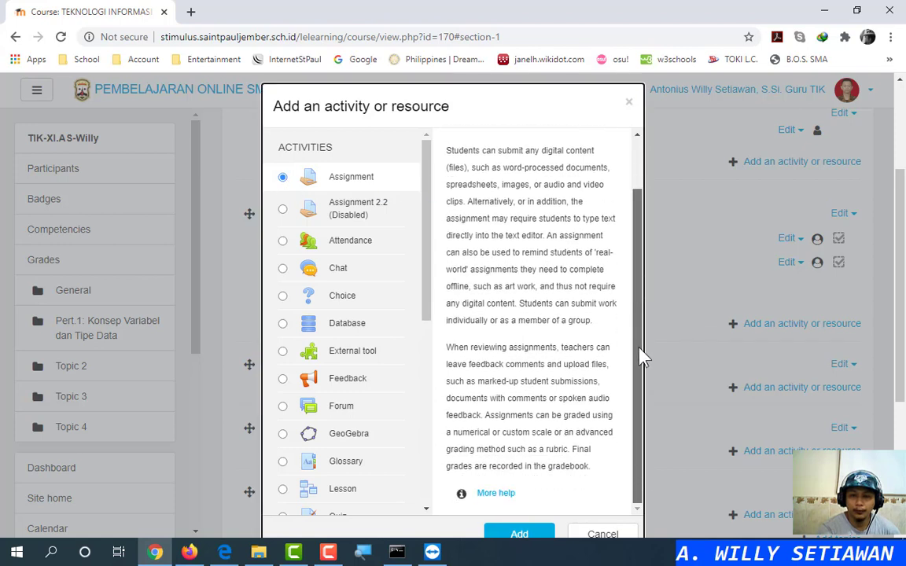
pyautogui.click(521, 535)
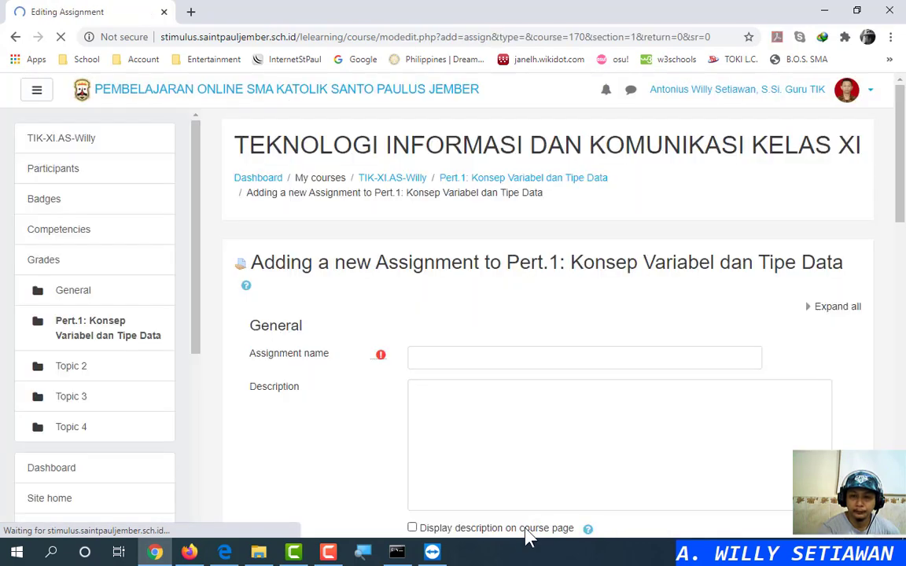
# Name the assignment "Tugas Praktikum Variabel dan Tipe Data"
pyautogui.click(516, 359)
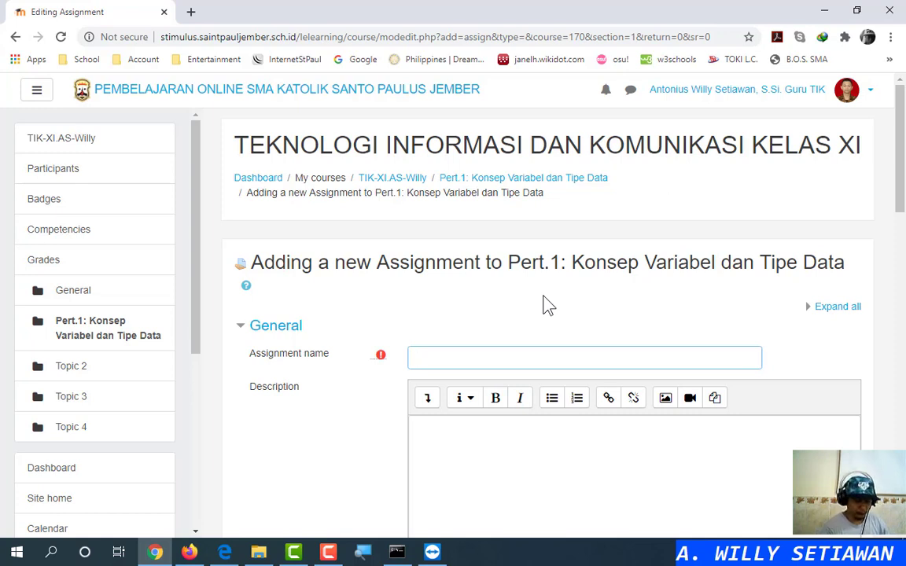
pyautogui.write('Tugas Praktiku')
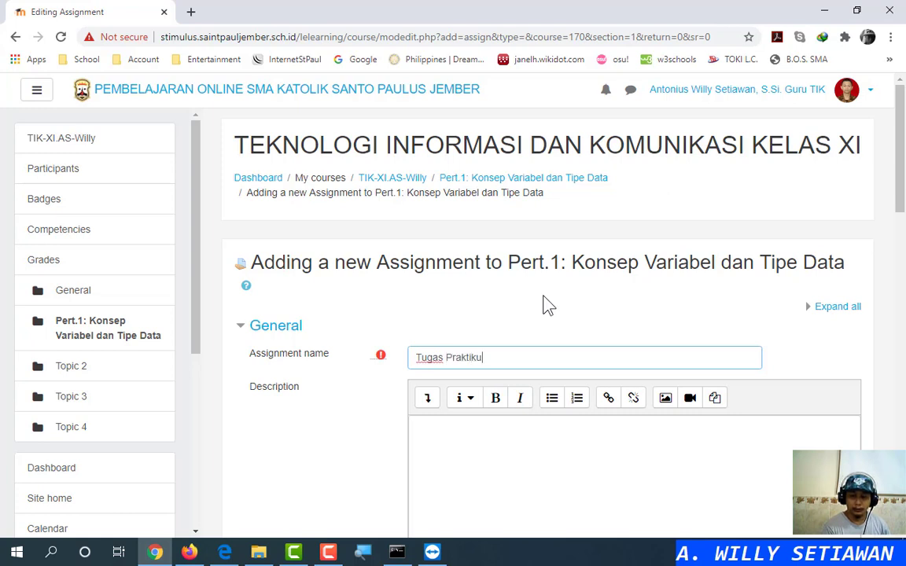
pyautogui.write('m ')
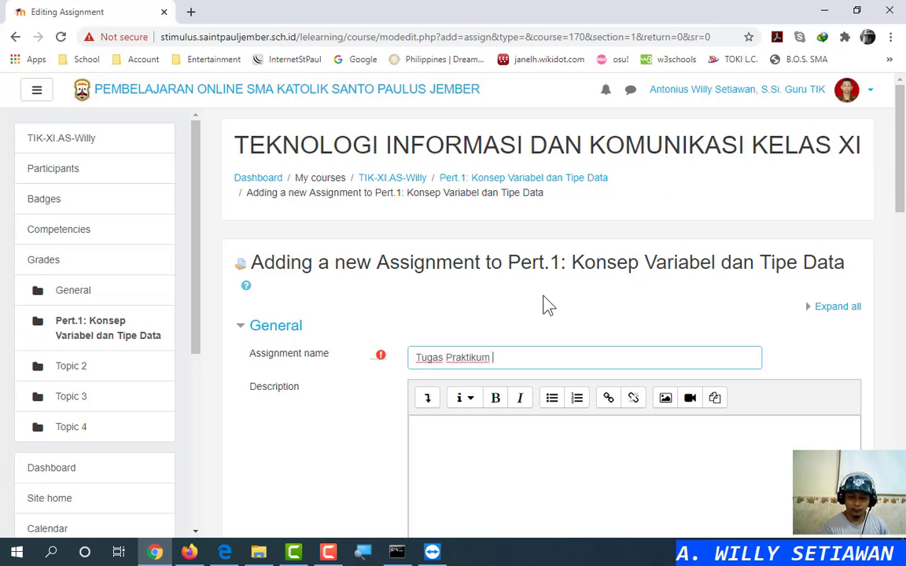
pyautogui.write('Variabel dan T')
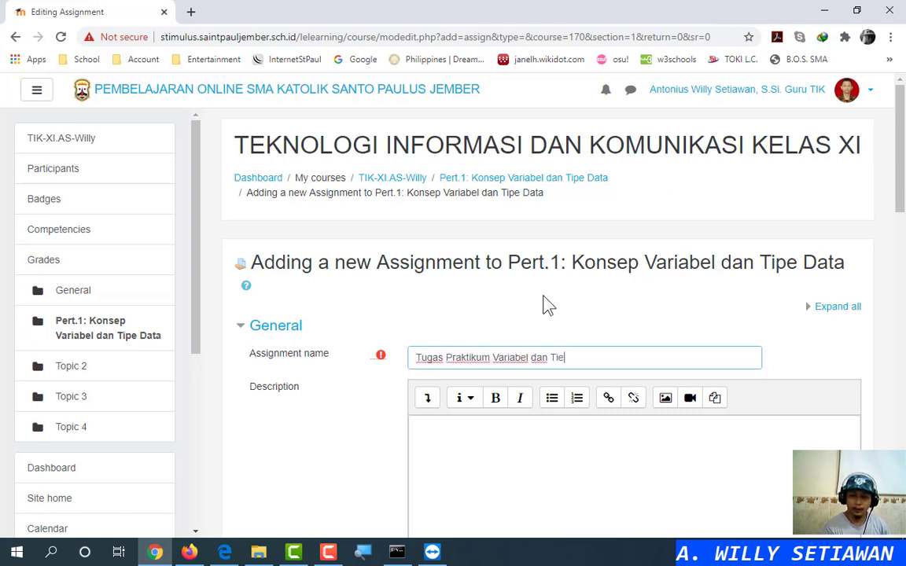
pyautogui.write('ipe Data')
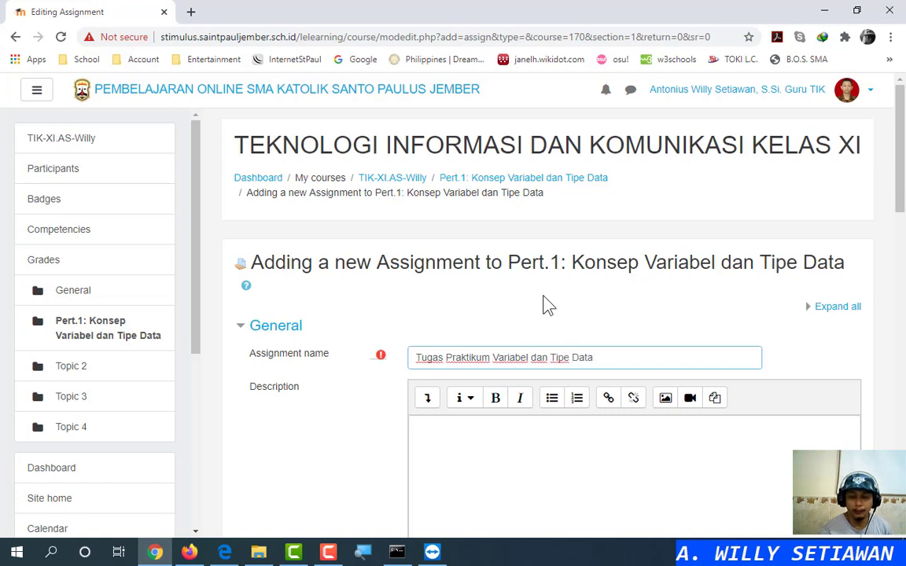
# Enable displaying the assignment's description on the course page
pyautogui.click(569, 432)
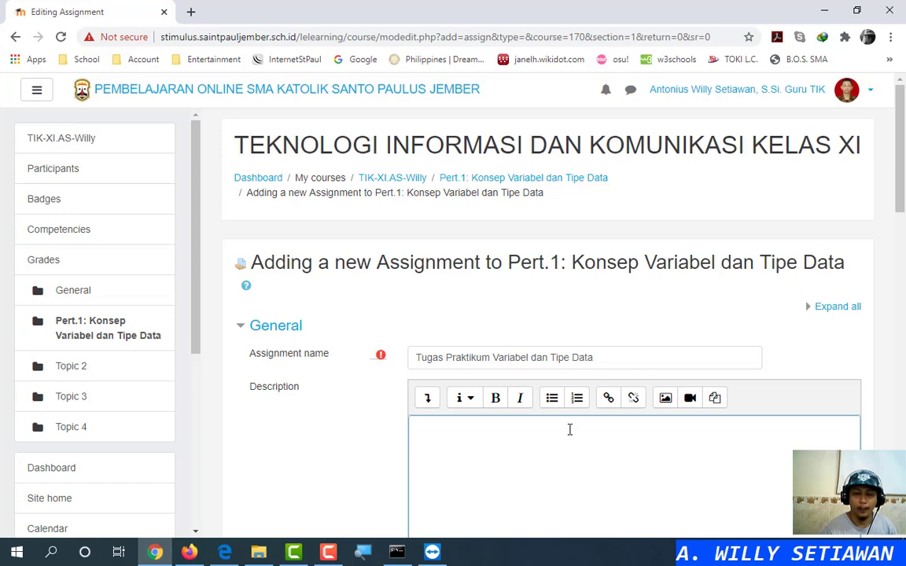
pyautogui.scroll(-3, 569, 429)
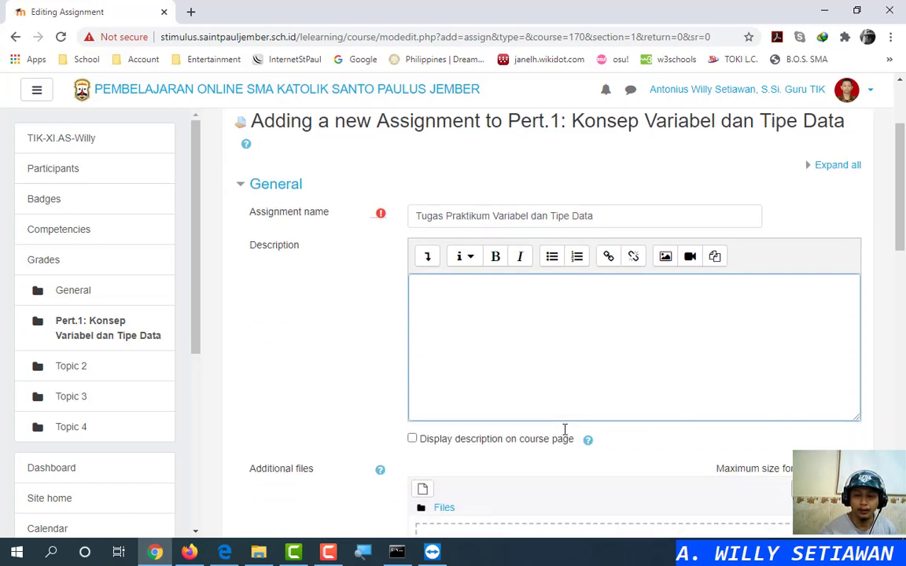
pyautogui.click(413, 441)
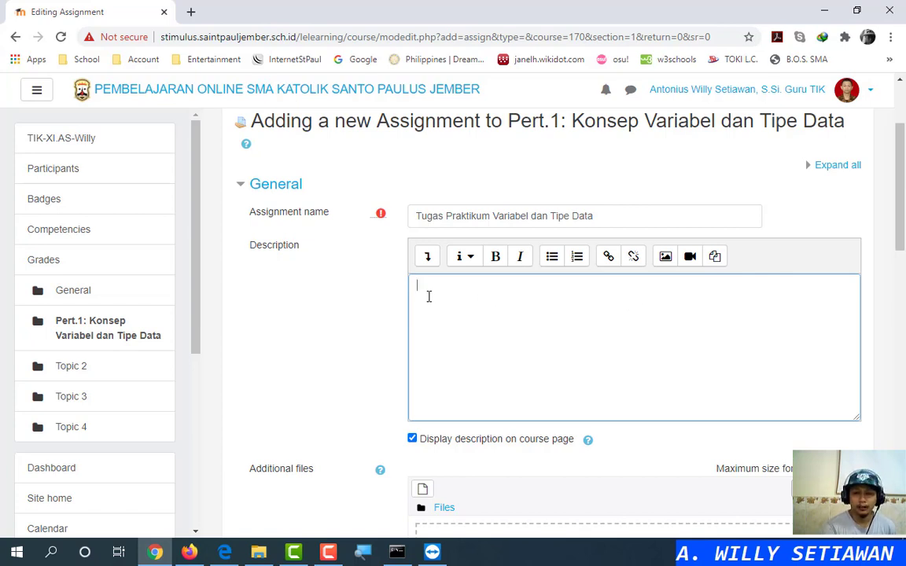
# Write the assignment description "Buatlah program blablabla sesuai instruksi pada PDF berikut." followed by a new line
pyautogui.write('Bua')
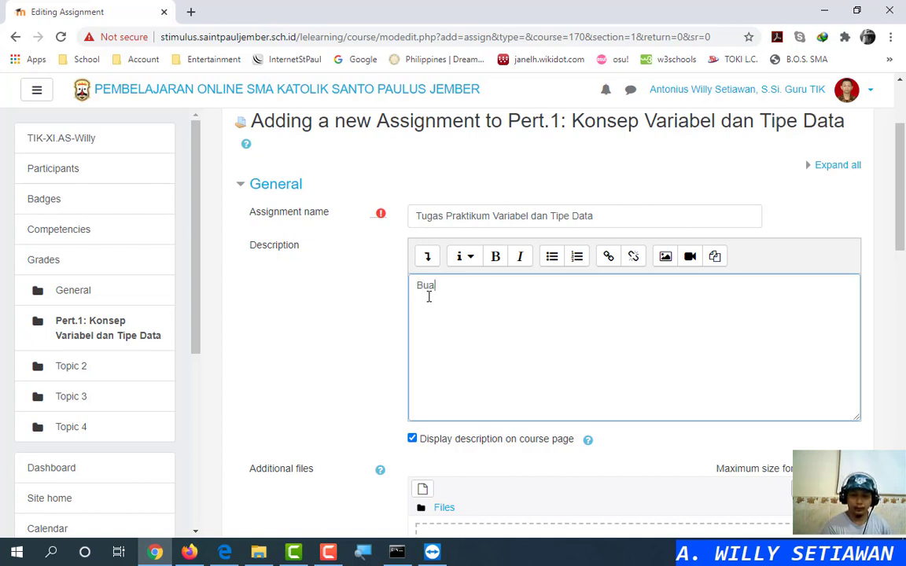
pyautogui.write('tlah progra')
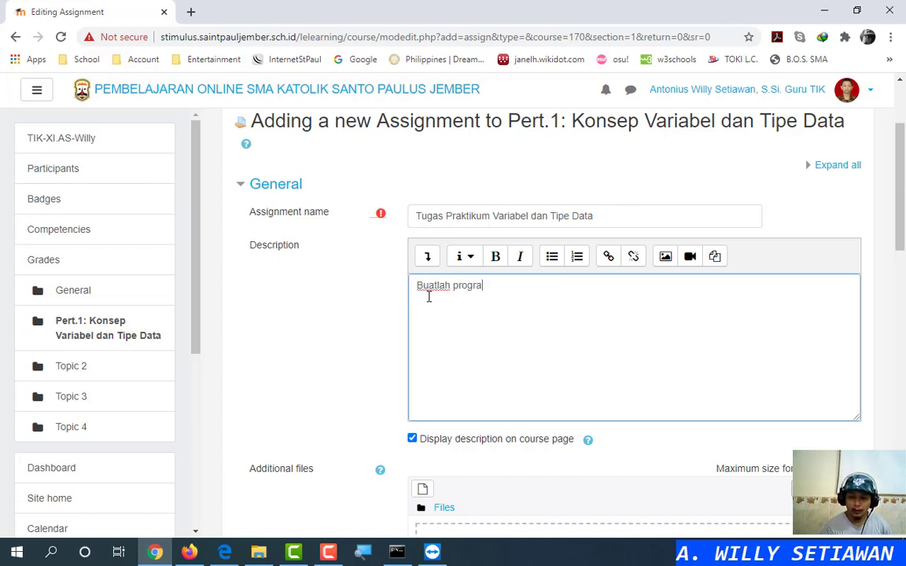
pyautogui.write('m baab')
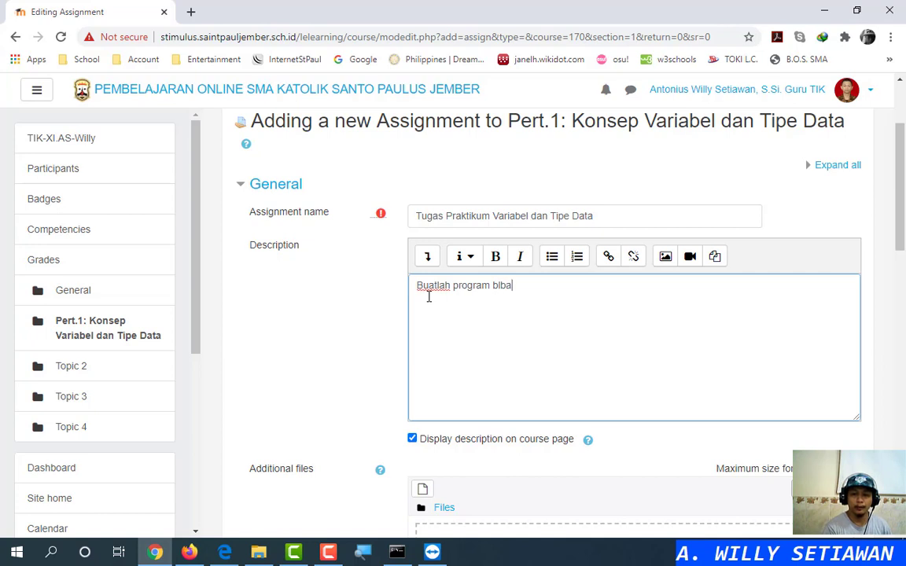
pyautogui.press('BackSpace')
pyautogui.press('BackSpace')
pyautogui.write('ablabla')
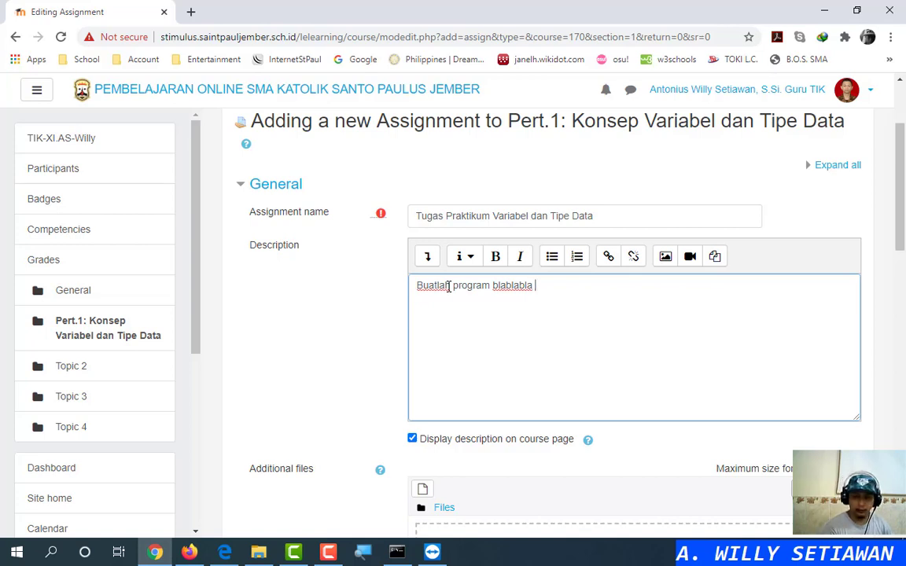
pyautogui.write(' sesuai instruksi ')
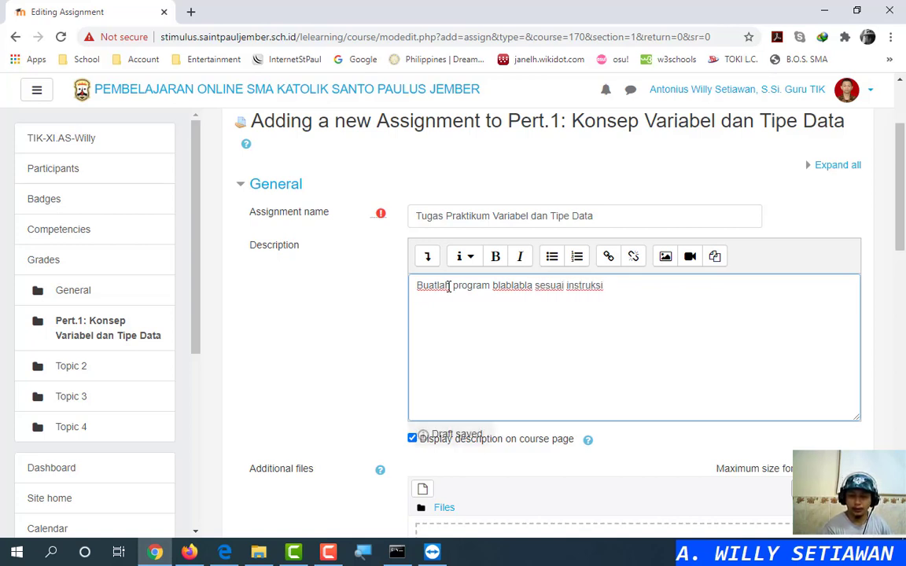
pyautogui.write('pada PD')
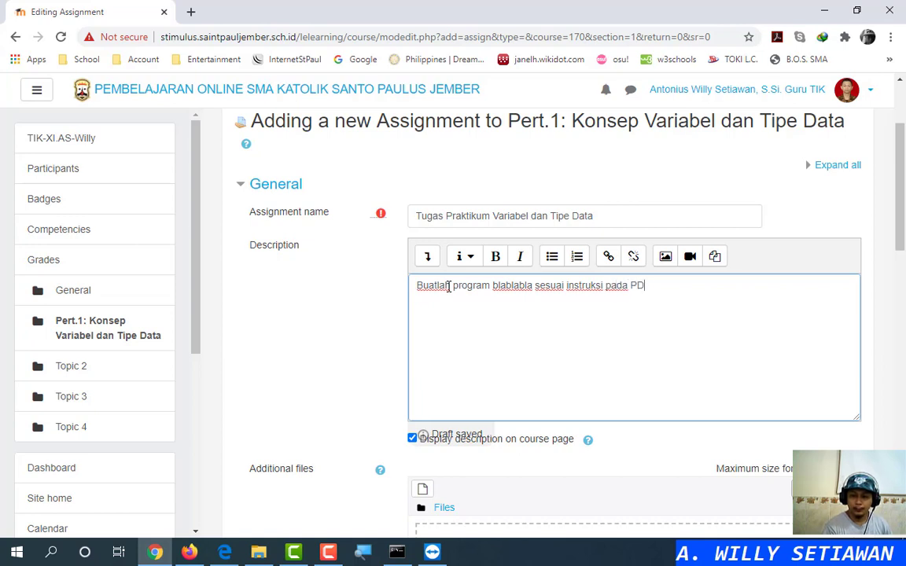
pyautogui.write('F berikut.')
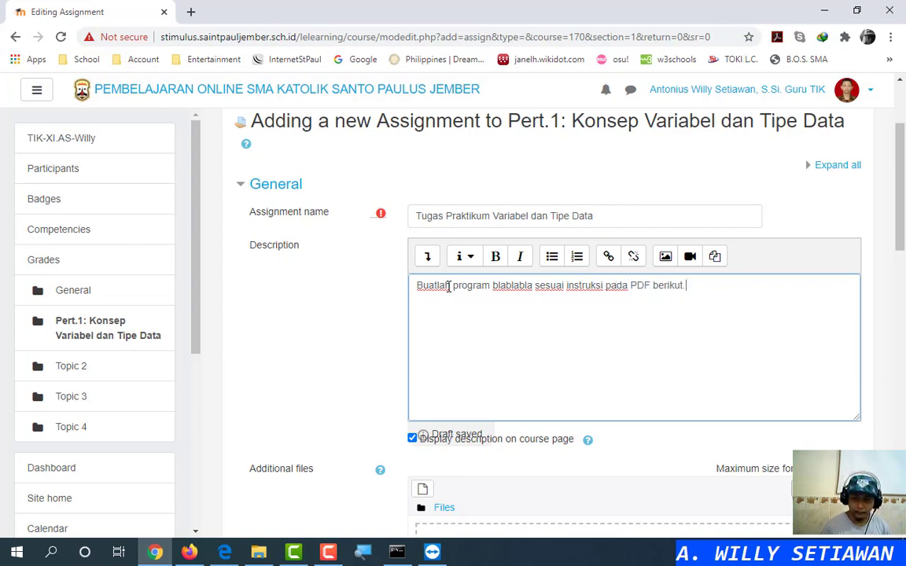
pyautogui.press('Return')
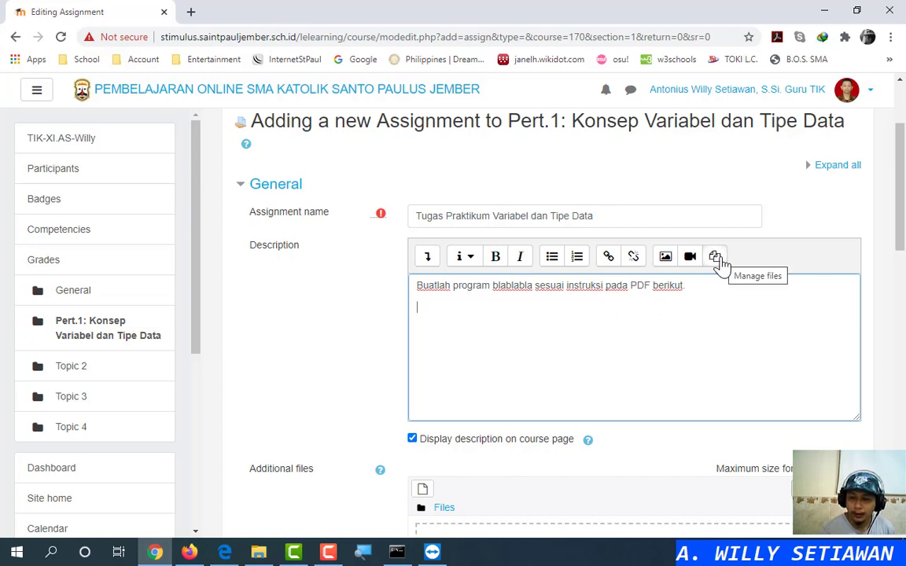
pyautogui.scroll(-1, 722, 265)
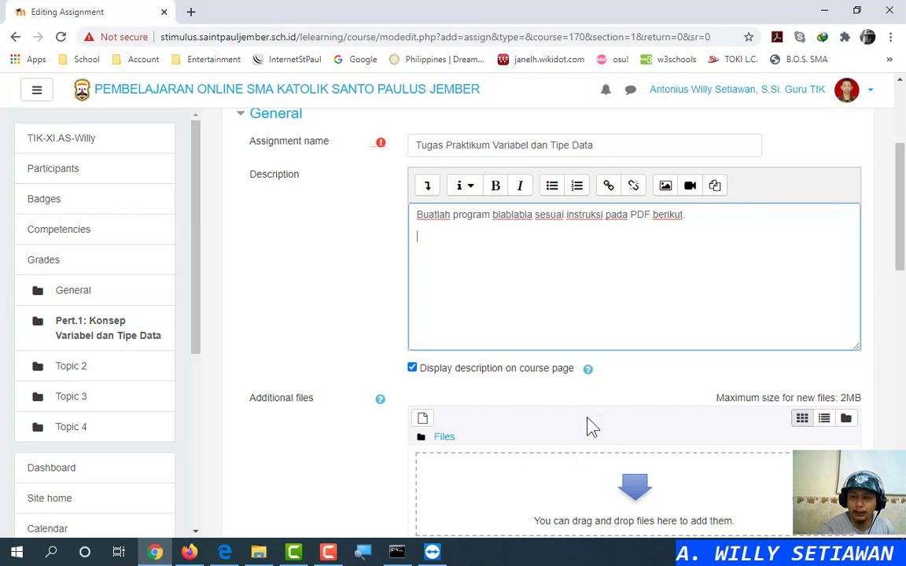
pyautogui.scroll(-2, 582, 456)
pyautogui.scroll(1, 623, 376)
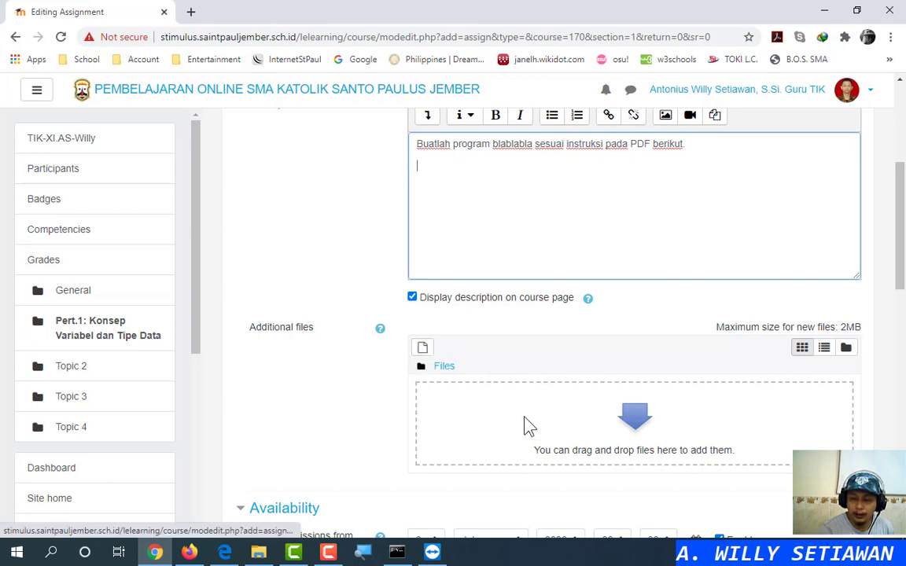
pyautogui.click(423, 347)
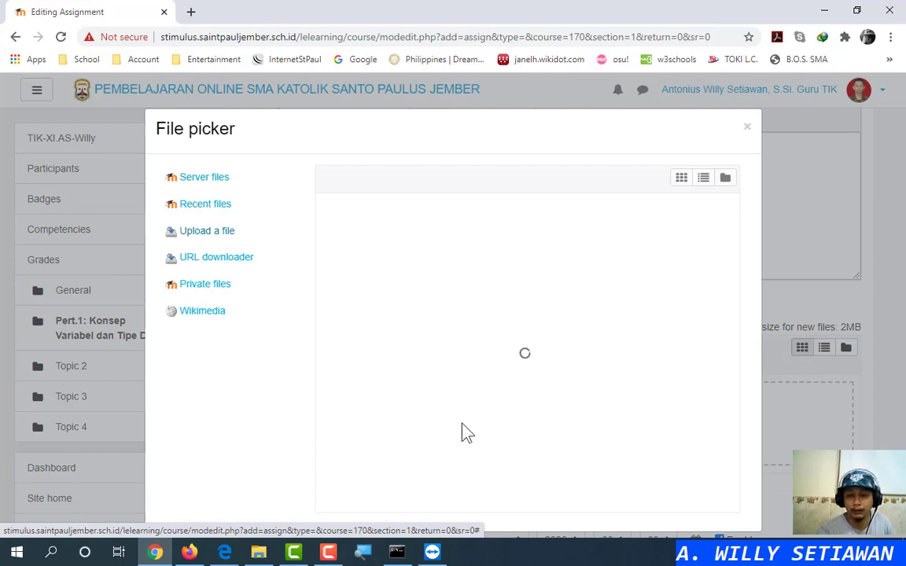
pyautogui.click(397, 553)
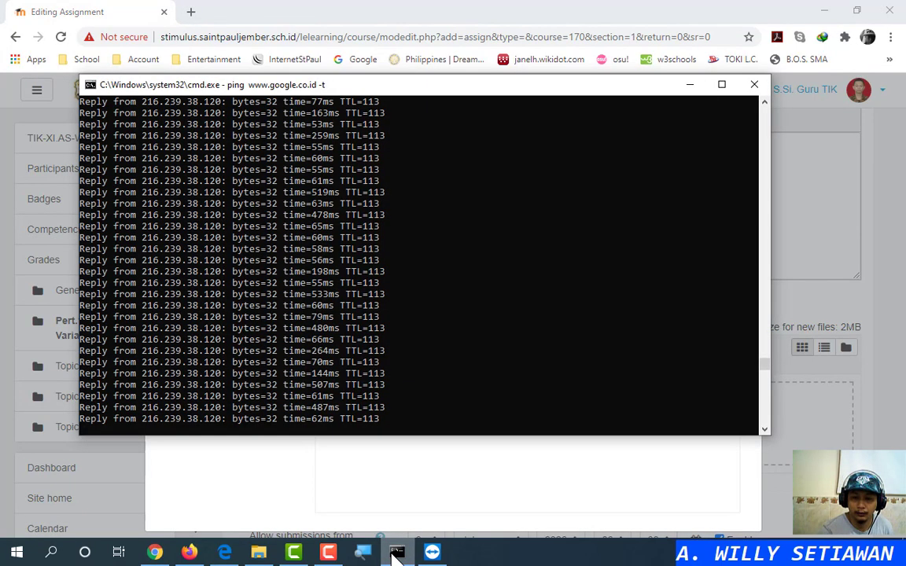
pyautogui.click(397, 553)
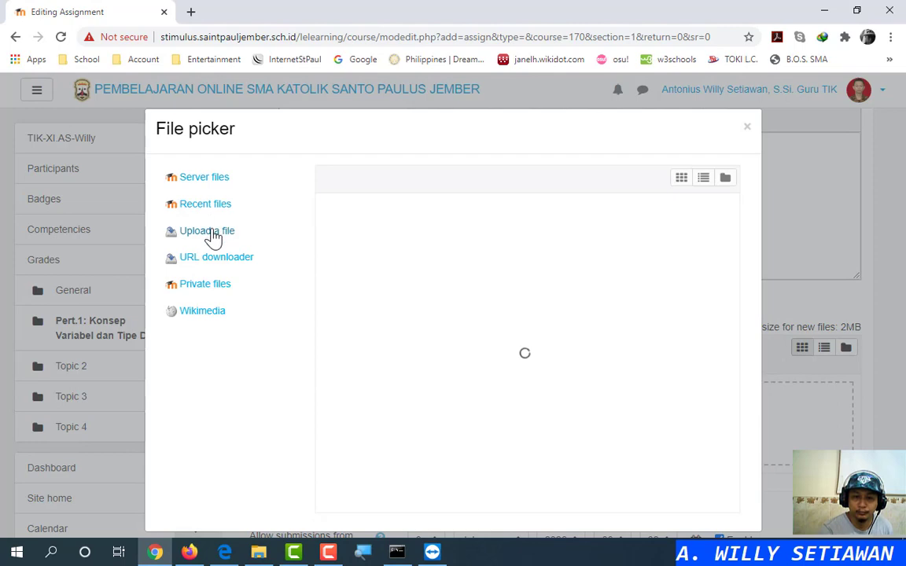
pyautogui.click(747, 127)
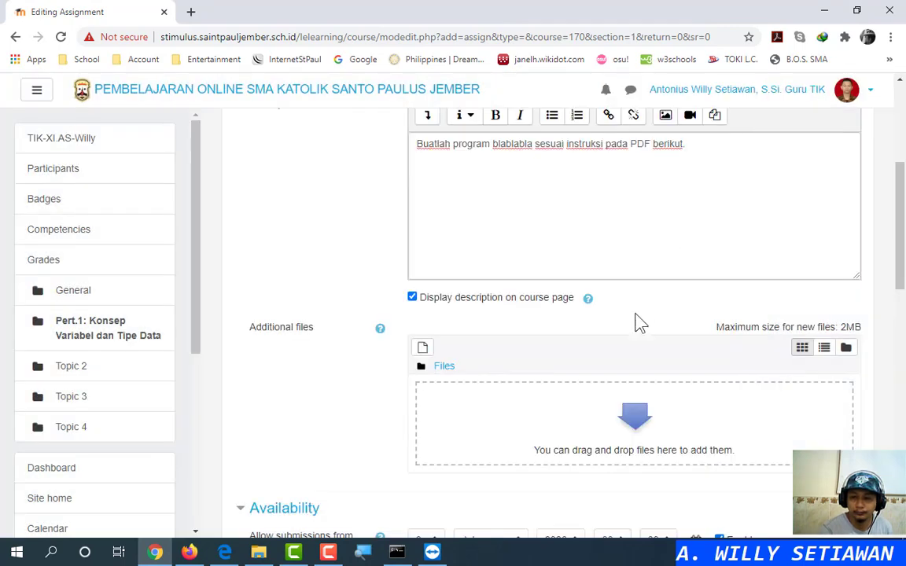
# Switch to File Explorer and open the folder #1920 > kelas > materi > alpro > LDP > 10a1 on USB Drive (F:)
pyautogui.click(258, 553)
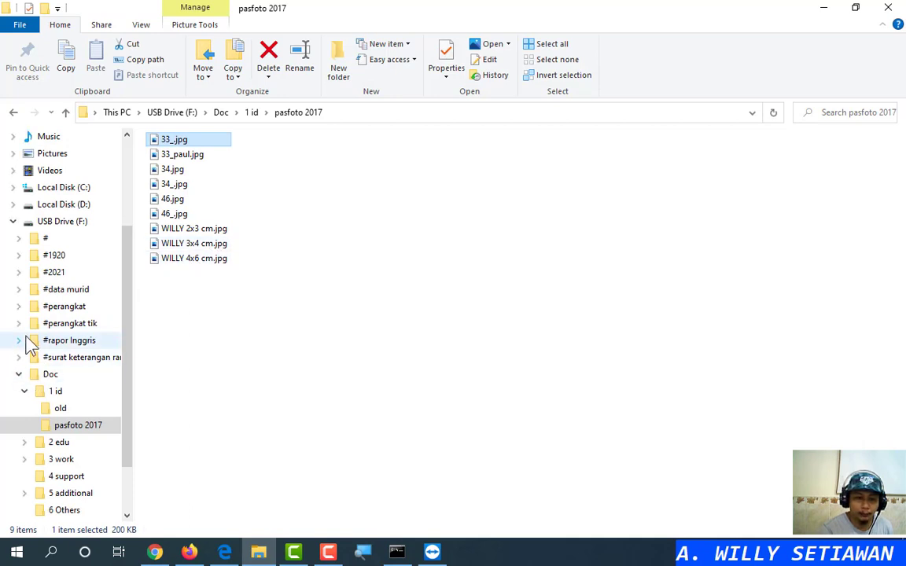
pyautogui.click(18, 255)
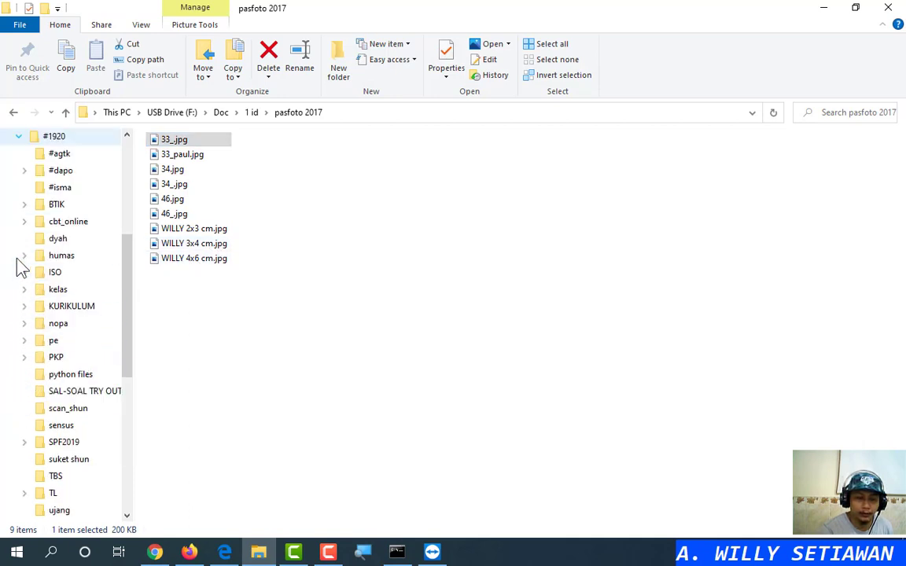
pyautogui.click(24, 289)
pyautogui.click(30, 322)
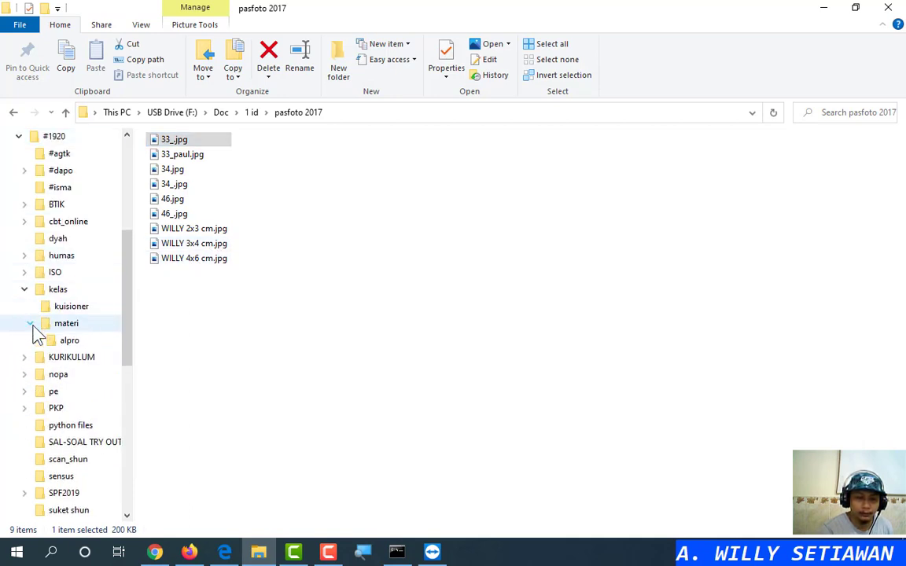
pyautogui.click(36, 341)
pyautogui.click(46, 357)
pyautogui.click(41, 374)
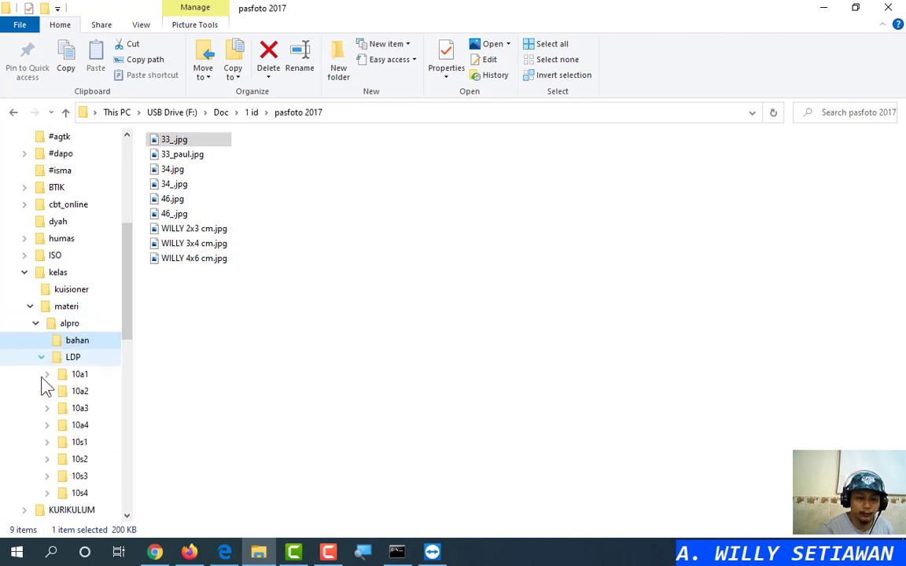
pyautogui.click(47, 376)
pyautogui.click(79, 377)
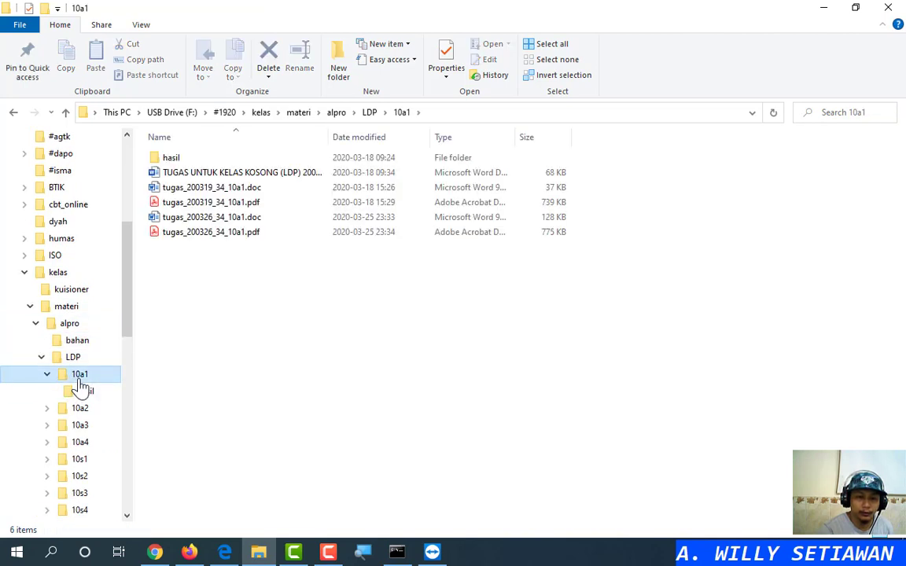
# Try to upload tugas_200319_34_10a1.pdf from the folder into the assignment's additional files in Chrome, staying on the page
pyautogui.moveTo(204, 202); pyautogui.dragTo(655, 435)
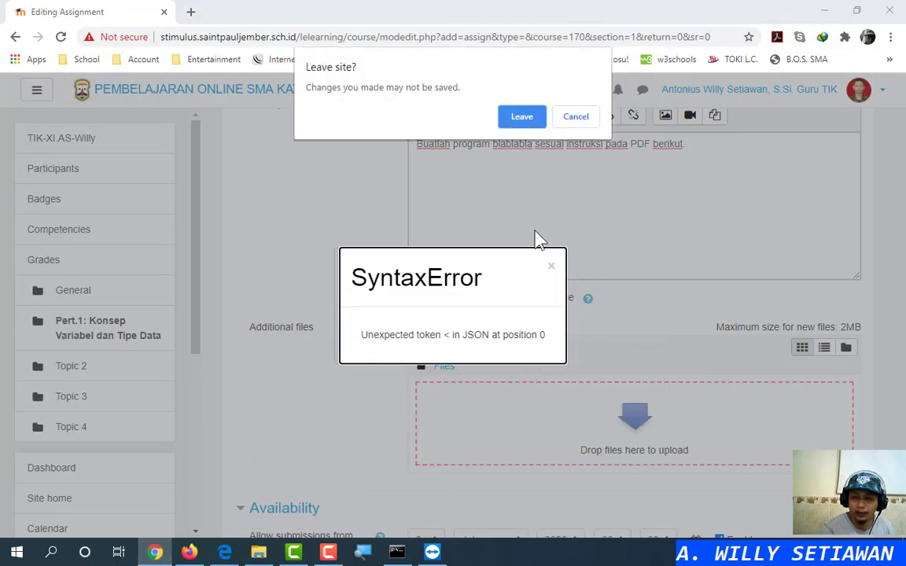
pyautogui.click(582, 119)
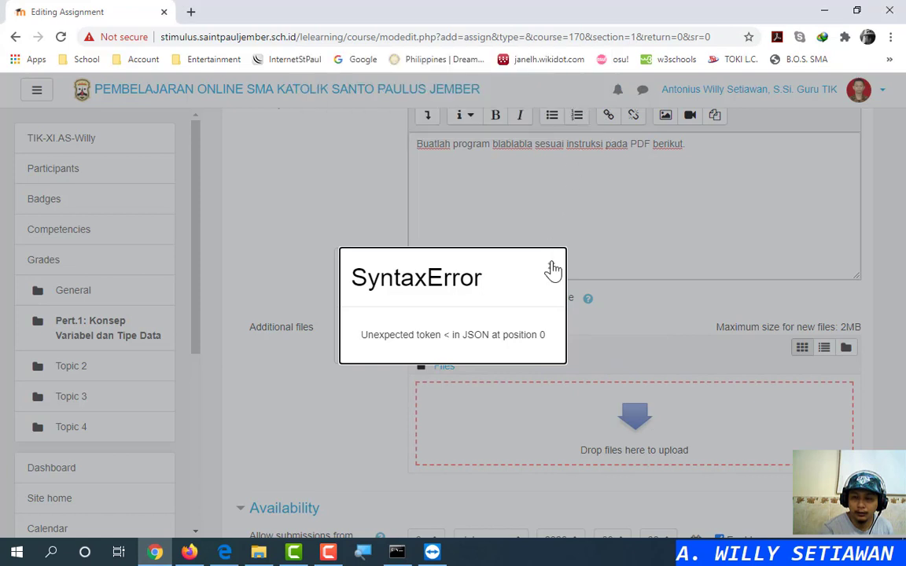
pyautogui.click(548, 266)
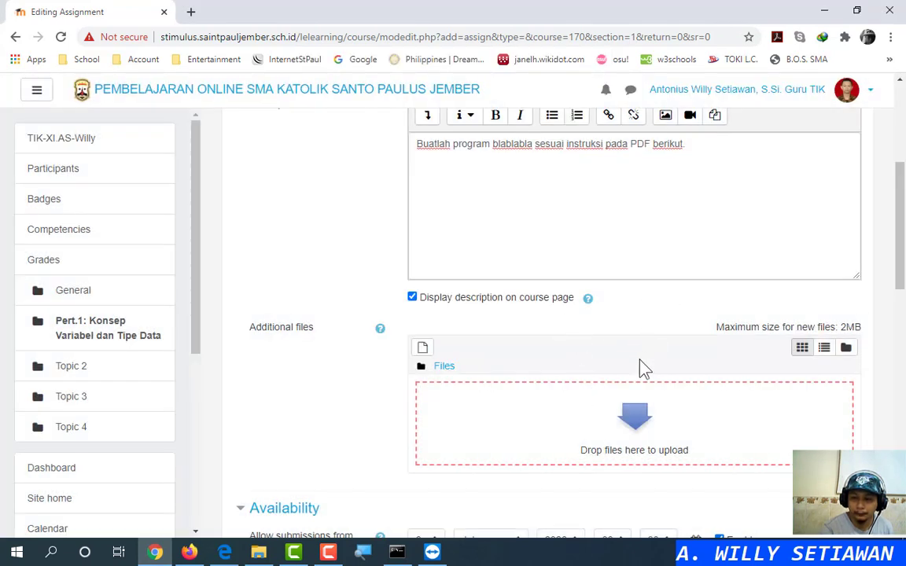
# Upload tugas_200319_34_10a1.pdf from the File Explorer folder into the assignment's additional files
pyautogui.click(422, 349)
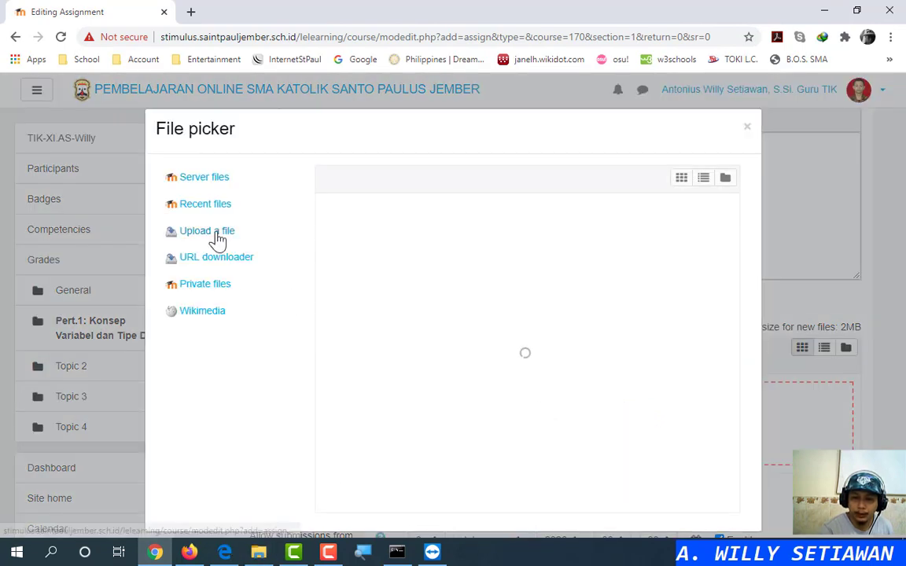
pyautogui.click(747, 125)
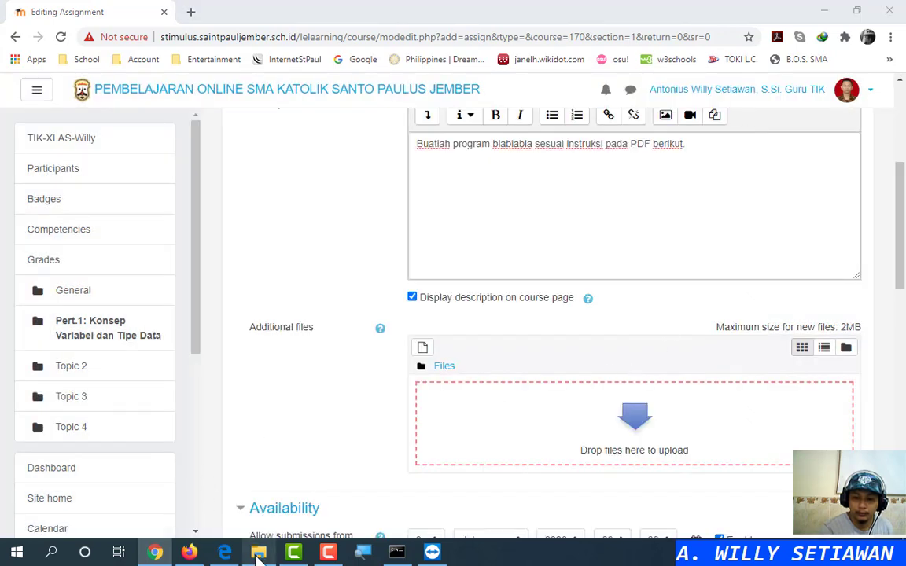
pyautogui.click(258, 552)
pyautogui.moveTo(229, 205); pyautogui.dragTo(612, 437)
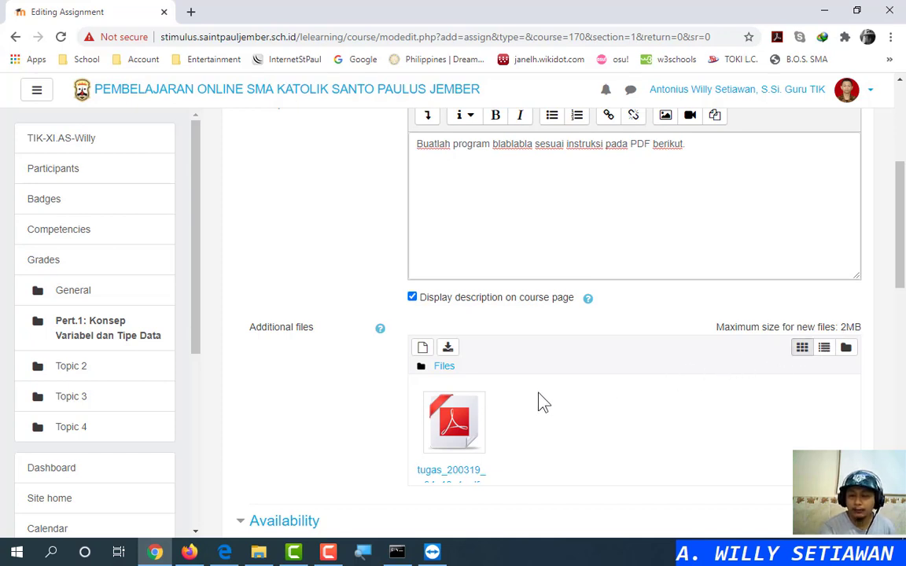
pyautogui.scroll(-2, 570, 389)
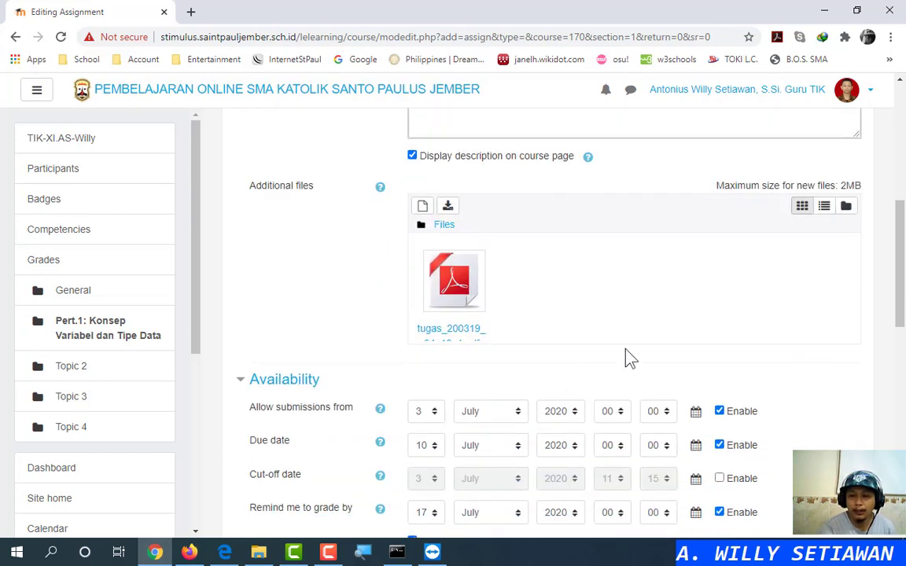
pyautogui.scroll(2, 692, 297)
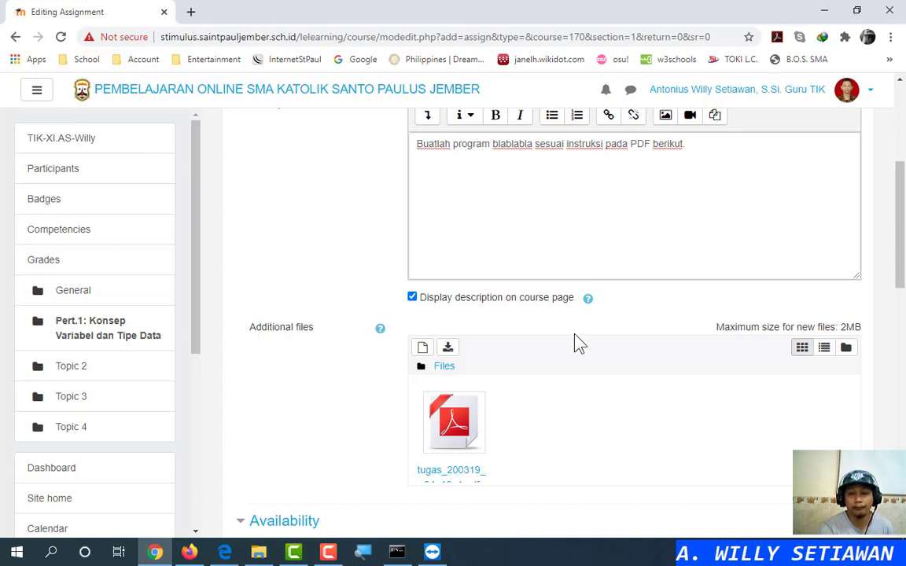
# Delete tugas_200319_34_10a1.pdf from the assignment's additional files
pyautogui.scroll(-3, 553, 454)
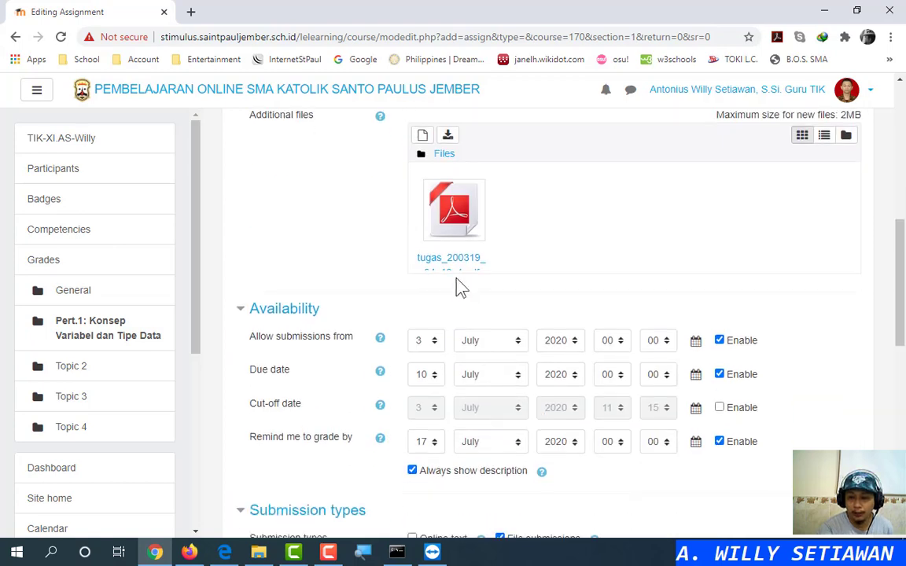
pyautogui.click(455, 238)
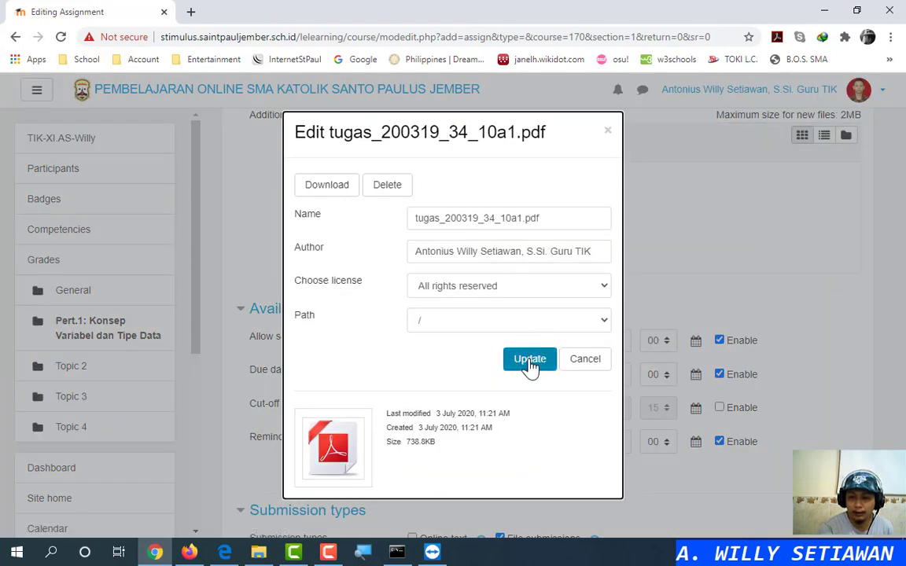
pyautogui.click(381, 188)
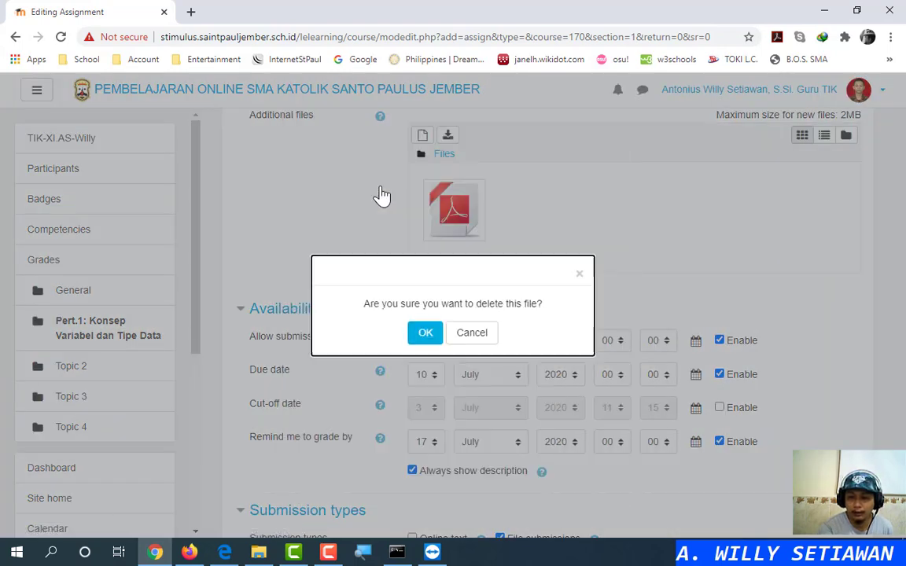
pyautogui.click(424, 333)
# Insert "dari link" before "berikut" in the assignment description and start a new line below the sentence
pyautogui.scroll(6, 371, 255)
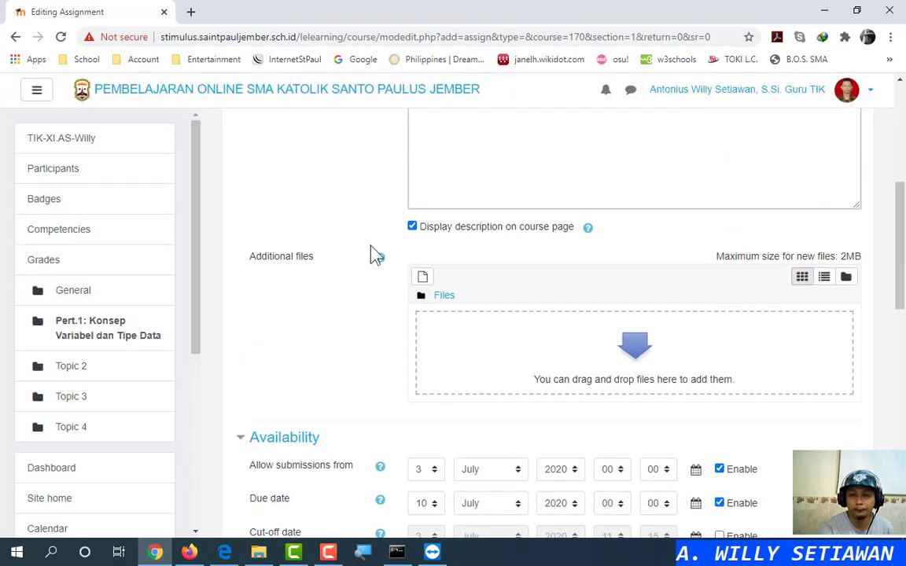
pyautogui.scroll(-2, 378, 255)
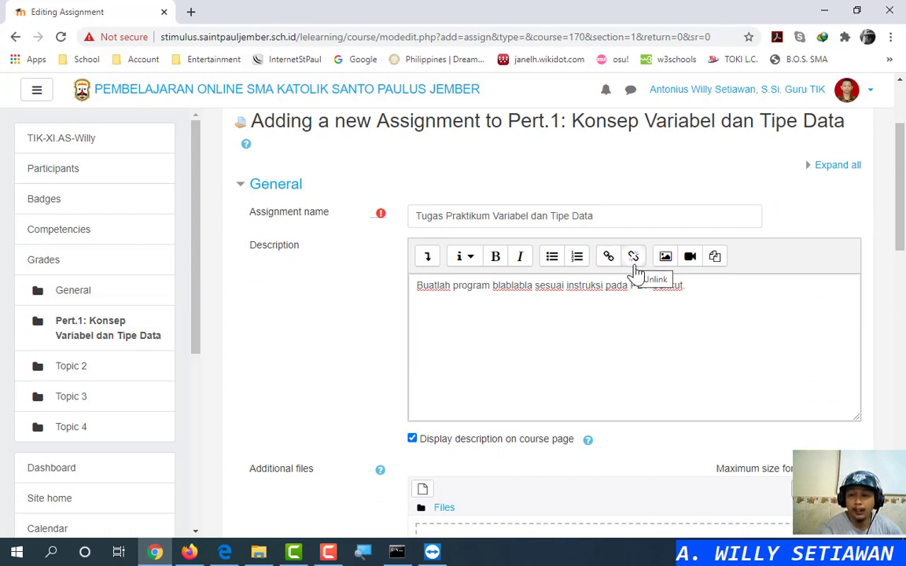
pyautogui.click(658, 314)
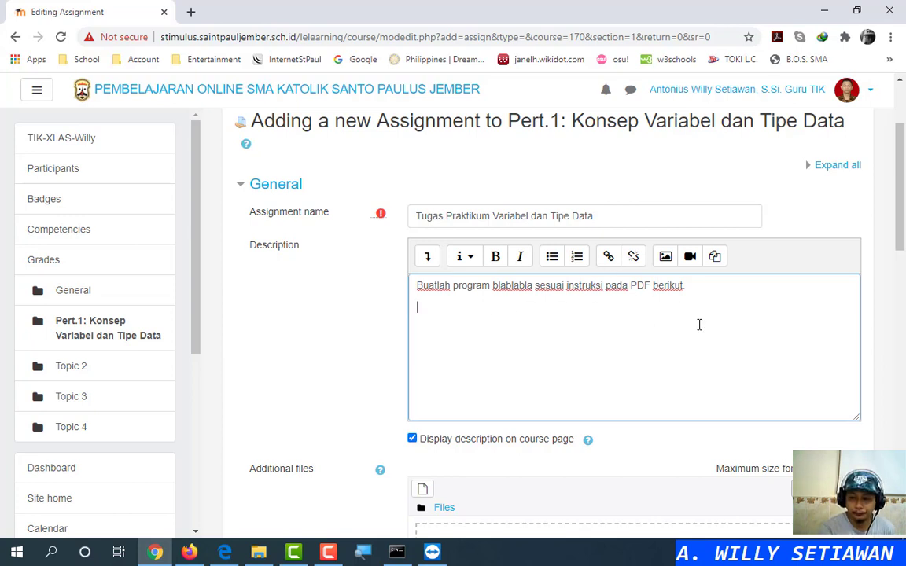
pyautogui.click(653, 287)
pyautogui.write('dari link')
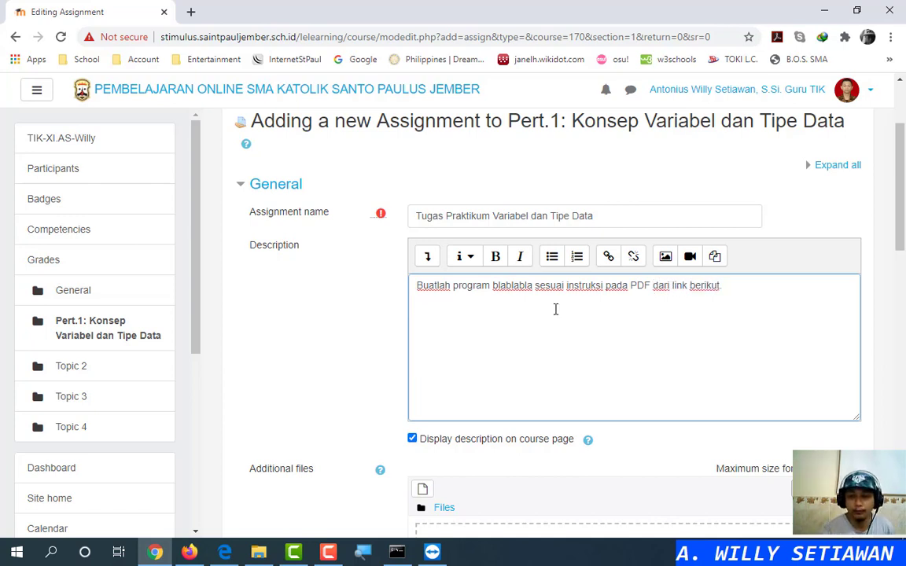
pyautogui.press('End')
pyautogui.press('Return')
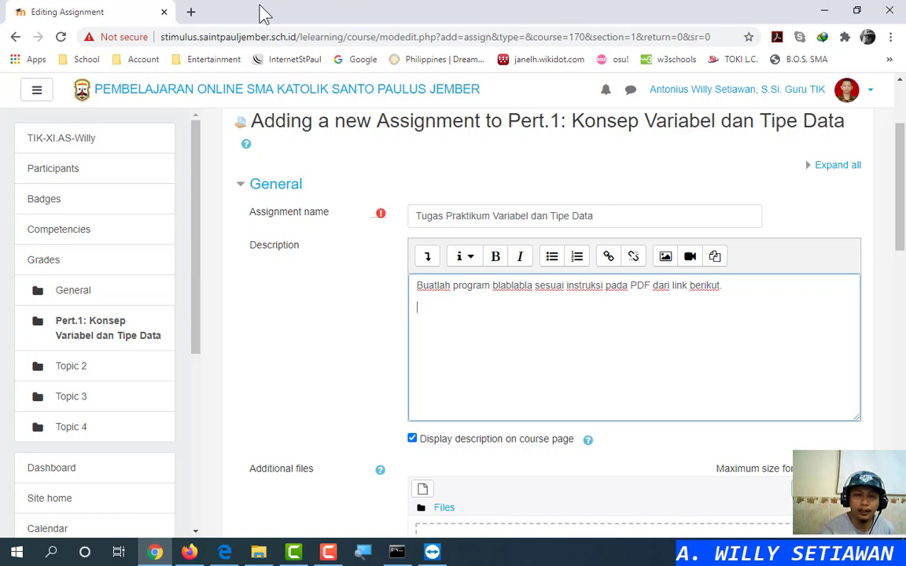
# Open the bookmarked MediaFire site in a new browser tab and log in to the account
pyautogui.click(143, 62)
pyautogui.click(191, 11)
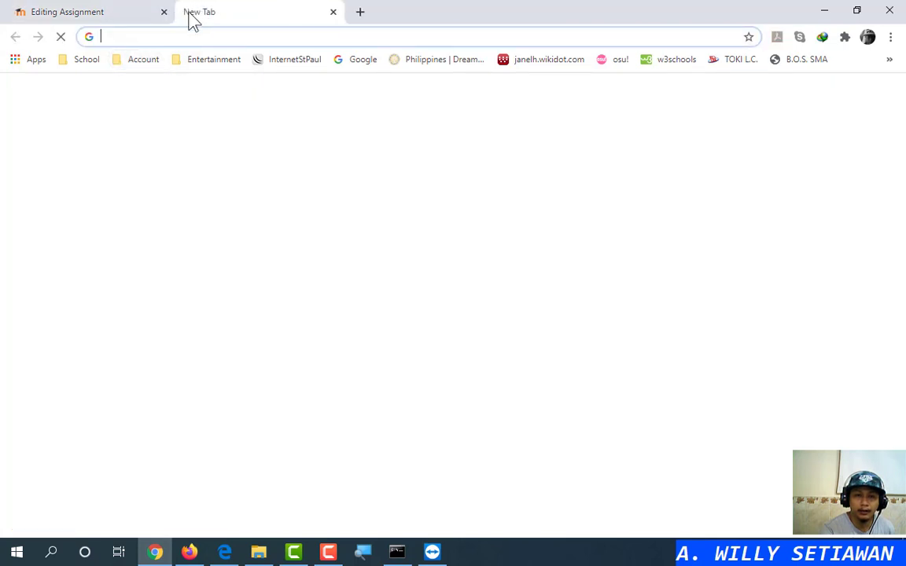
pyautogui.click(144, 61)
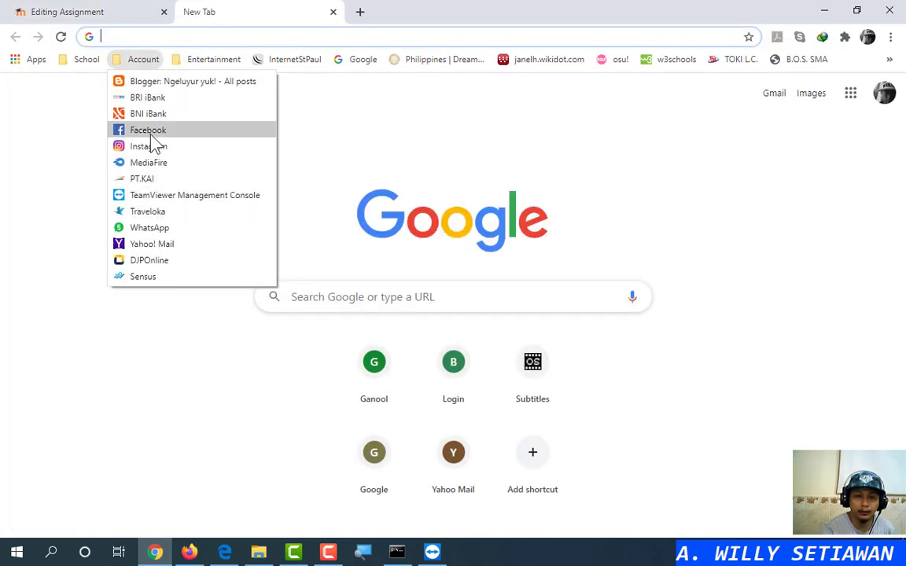
pyautogui.click(152, 164)
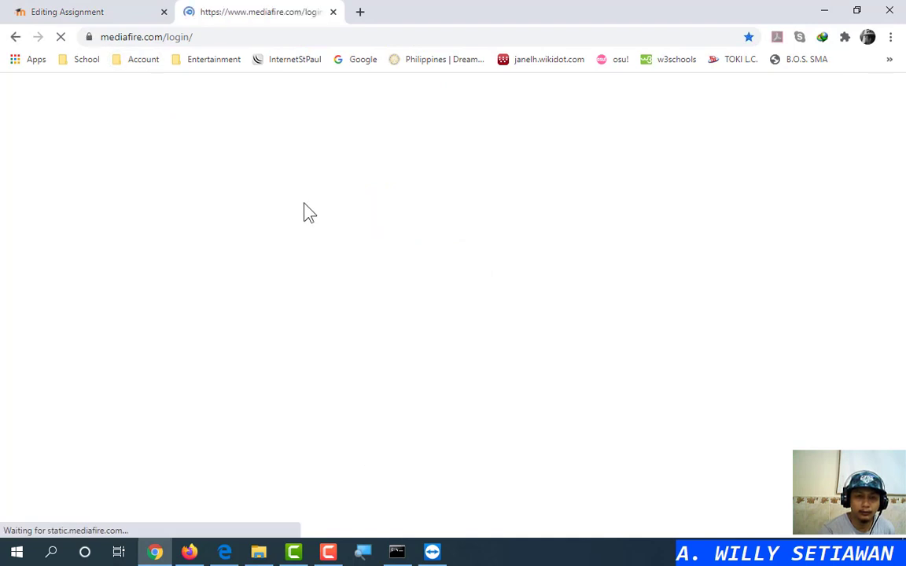
pyautogui.click(339, 346)
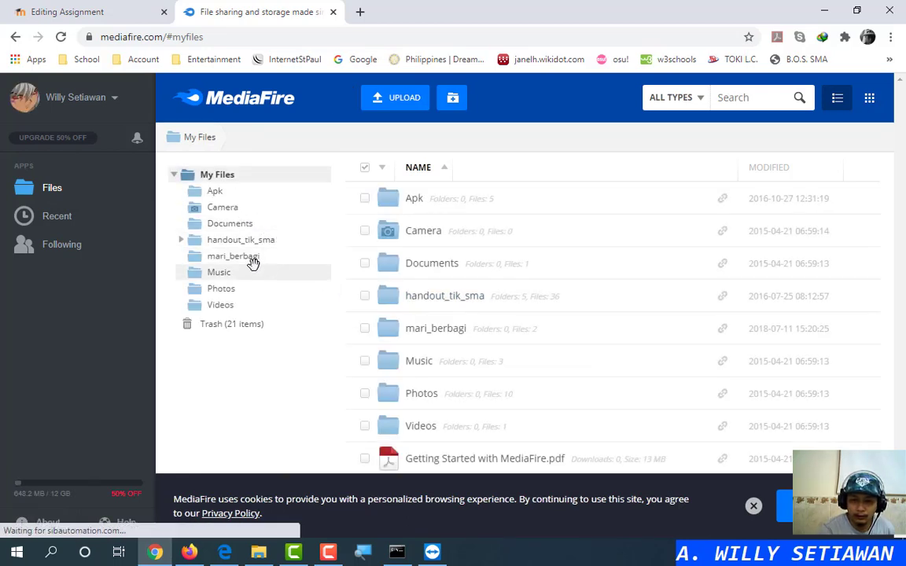
# Copy the sharing link of handout tik kelas 12.pdf in the MediaFire folder handout_tik_sma > ho_tik_kelas_12
pyautogui.click(239, 239)
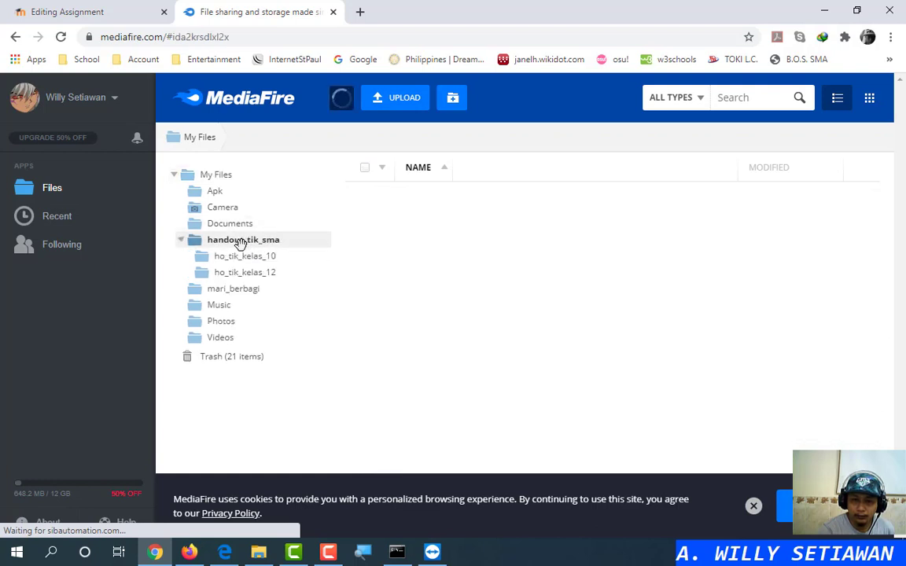
pyautogui.click(247, 273)
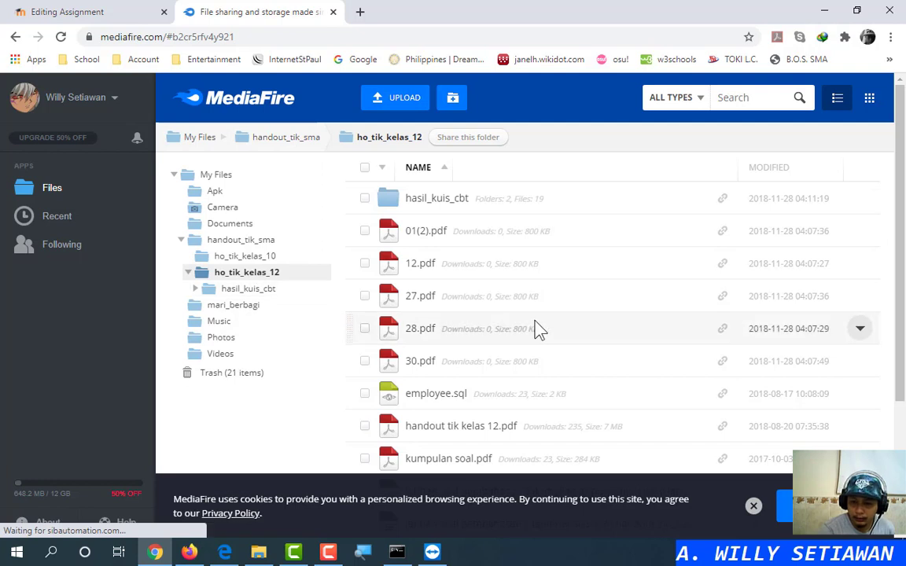
pyautogui.scroll(-3, 536, 328)
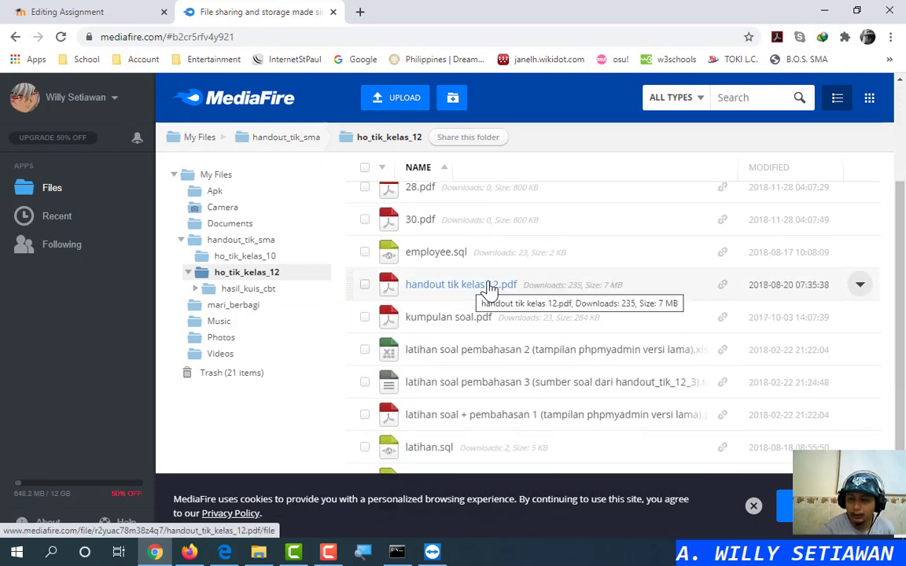
pyautogui.click(859, 286)
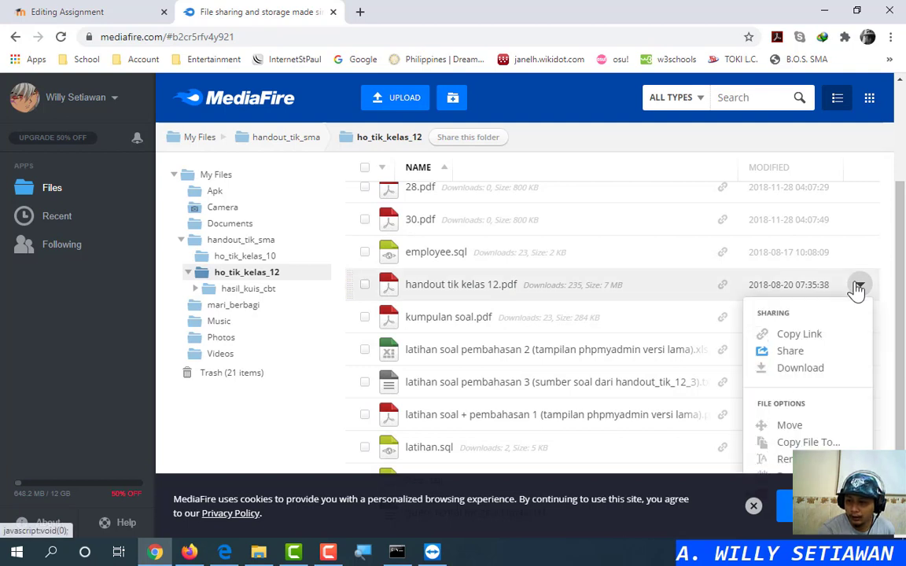
pyautogui.click(800, 335)
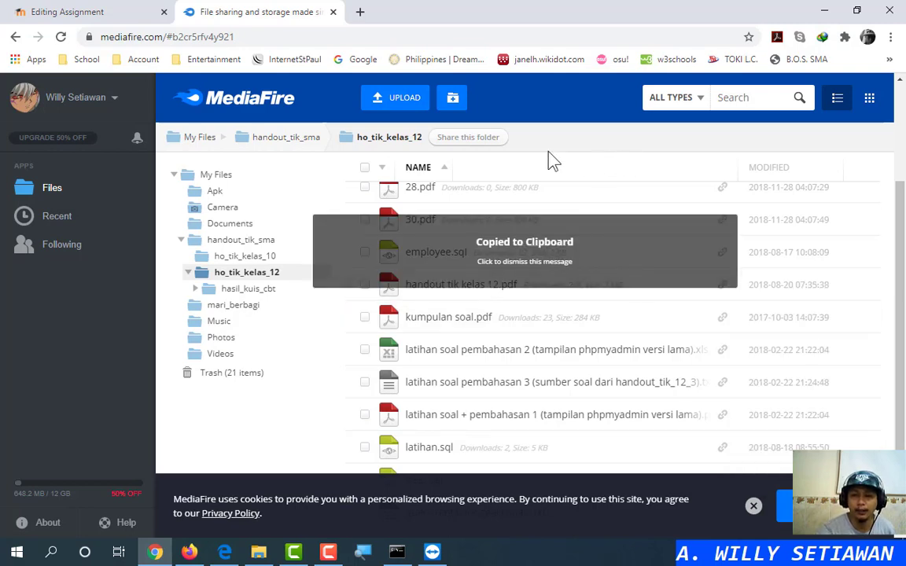
# Return to the Moodle assignment and paste the copied MediaFire link below the description sentence
pyautogui.click(87, 11)
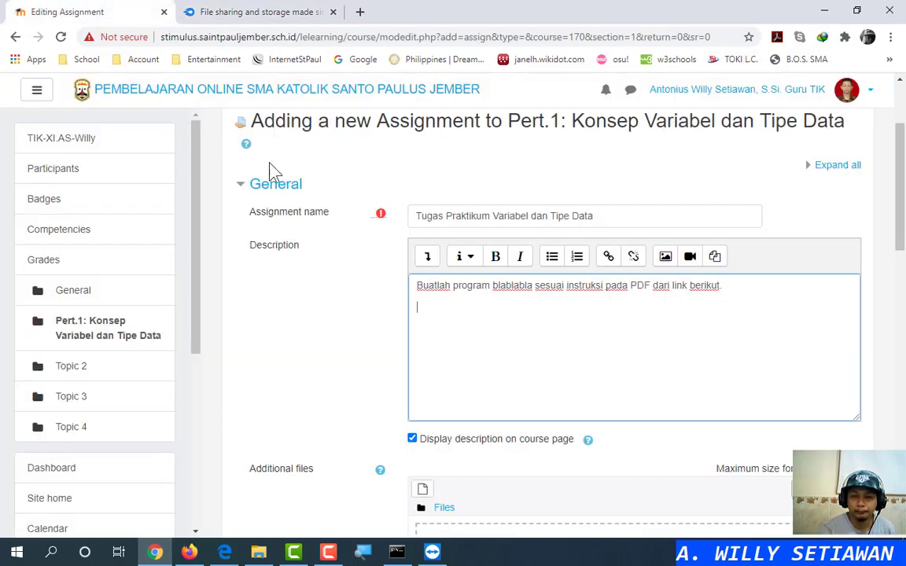
pyautogui.click(470, 322)
pyautogui.press('Return')
pyautogui.hotkey('ctrl', 'v')
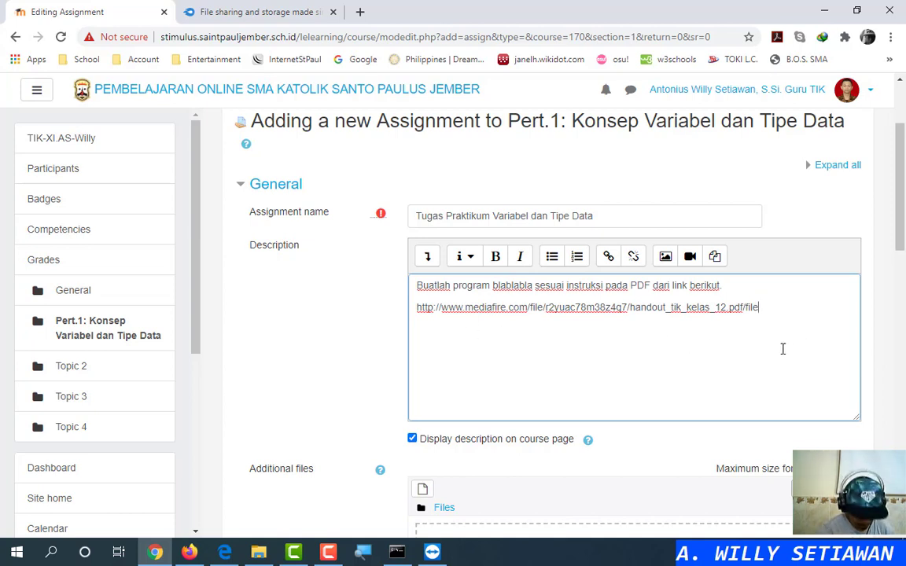
pyautogui.press('Return')
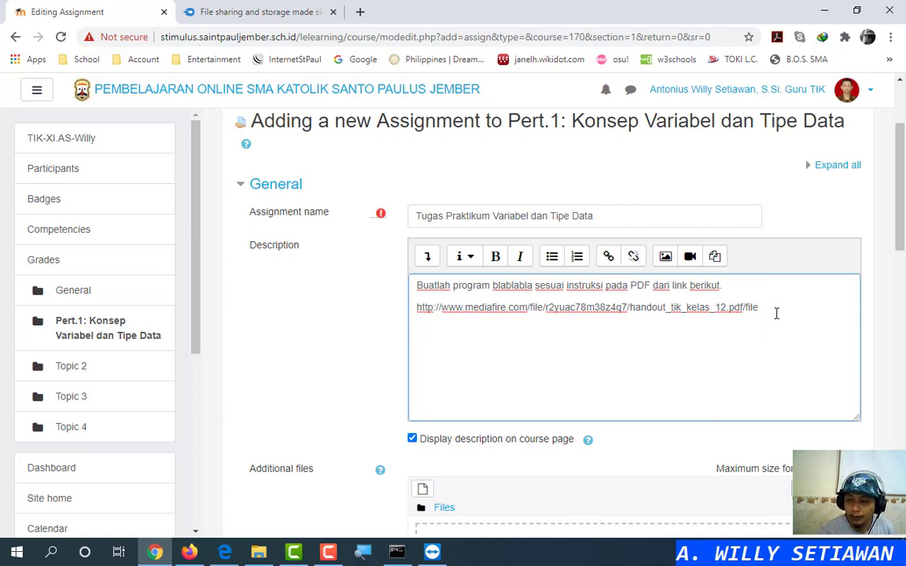
# Replace the plain MediaFire URL in the description with a clickable link to the same address
pyautogui.moveTo(775, 313); pyautogui.dragTo(416, 309)
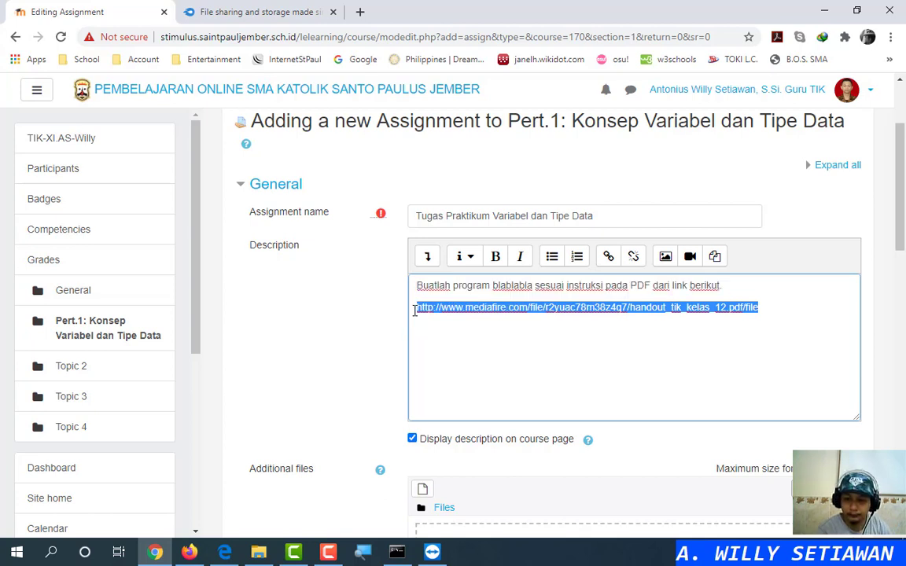
pyautogui.hotkey('ctrl', 'x')
pyautogui.click(609, 260)
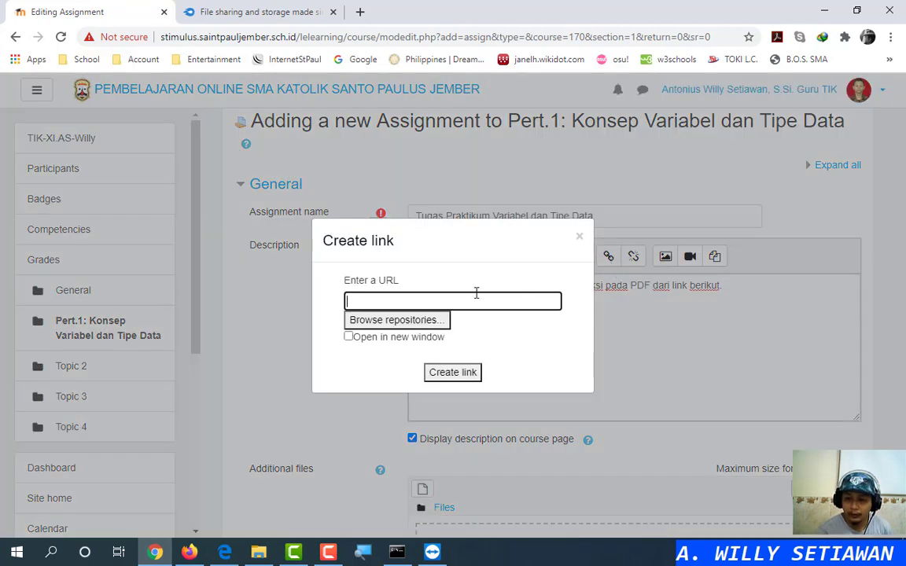
pyautogui.hotkey('ctrl', 'v')
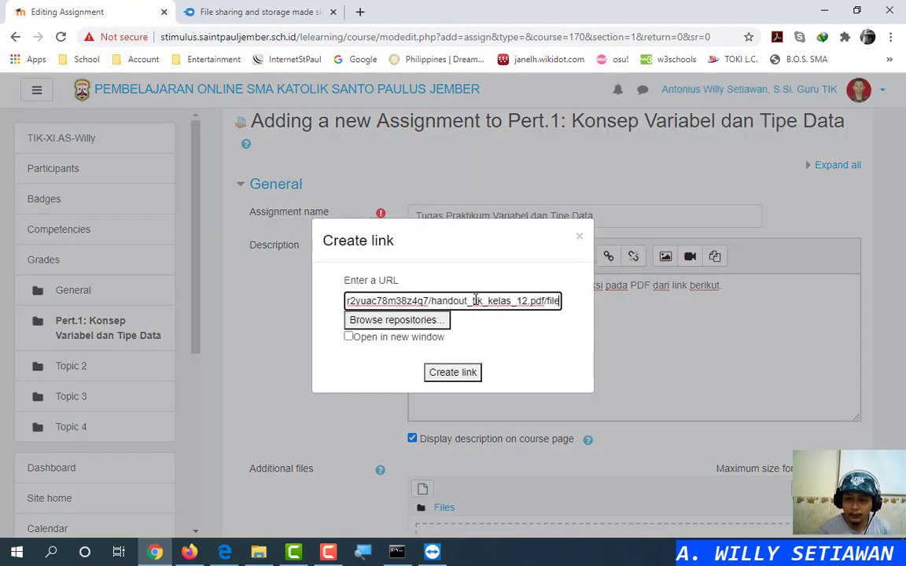
pyautogui.click(455, 374)
pyautogui.click(775, 324)
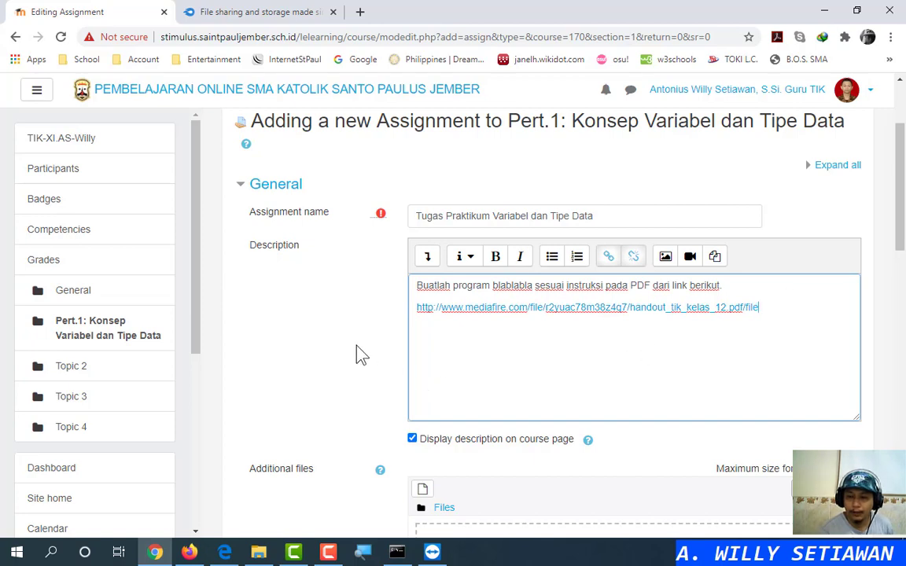
# Review the assignment form from the description through additional files to the availability and submission type settings
pyautogui.scroll(-3, 397, 351)
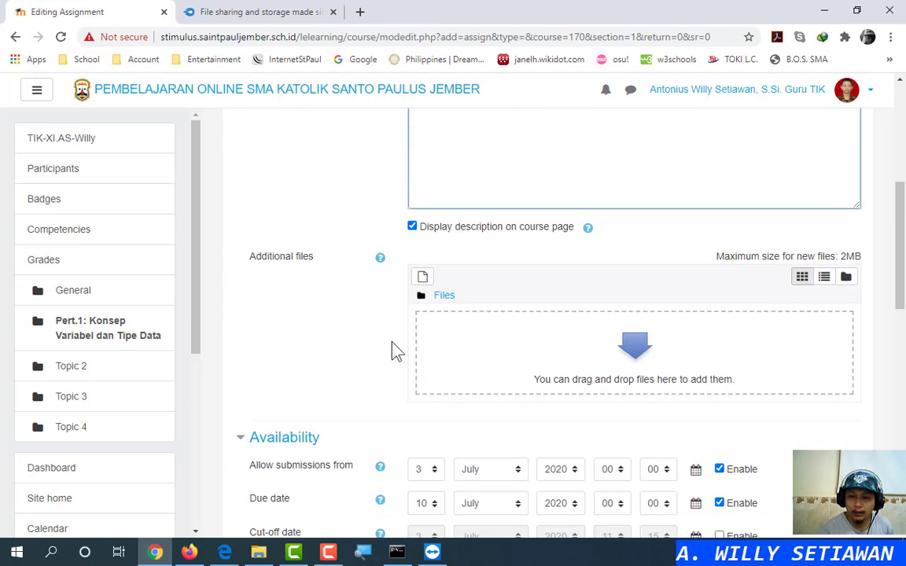
pyautogui.scroll(4, 398, 352)
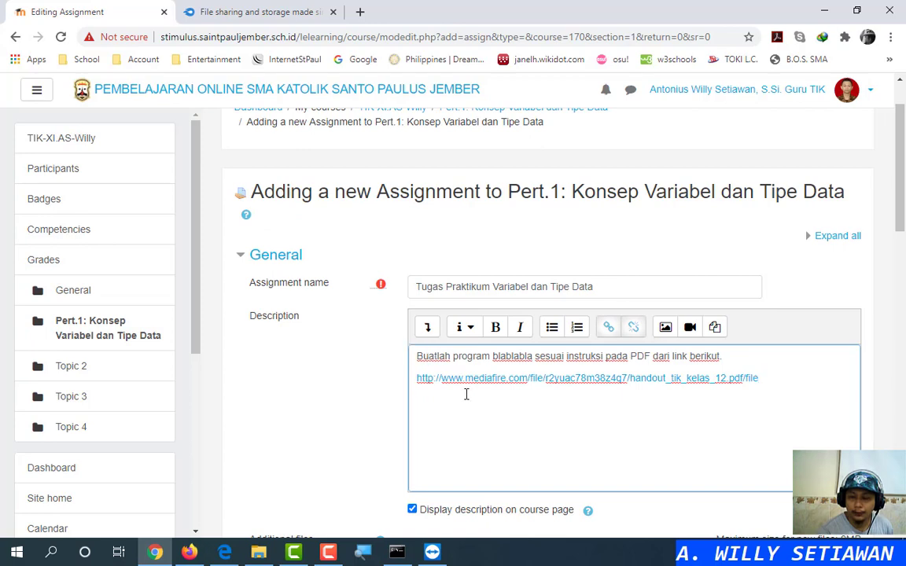
pyautogui.scroll(-3, 465, 396)
pyautogui.scroll(-6, 465, 403)
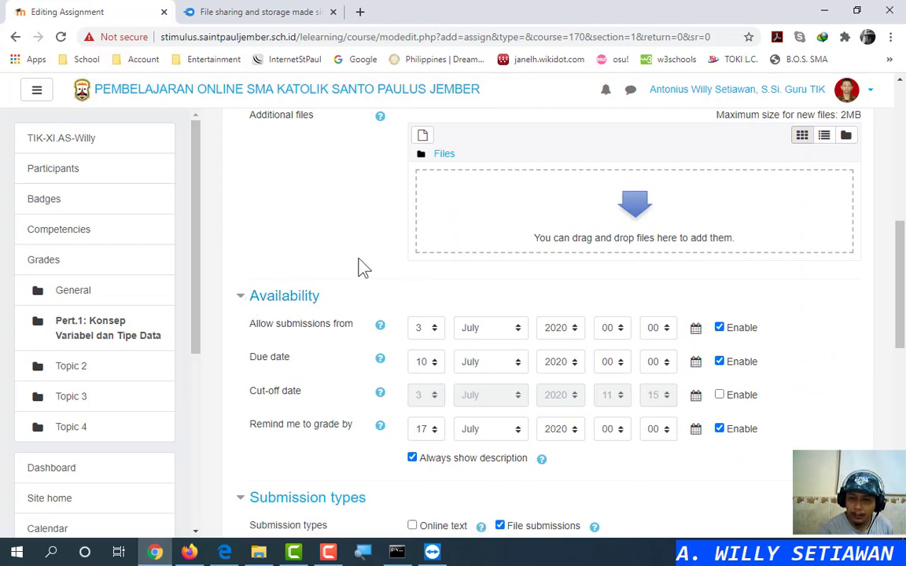
pyautogui.scroll(9, 363, 268)
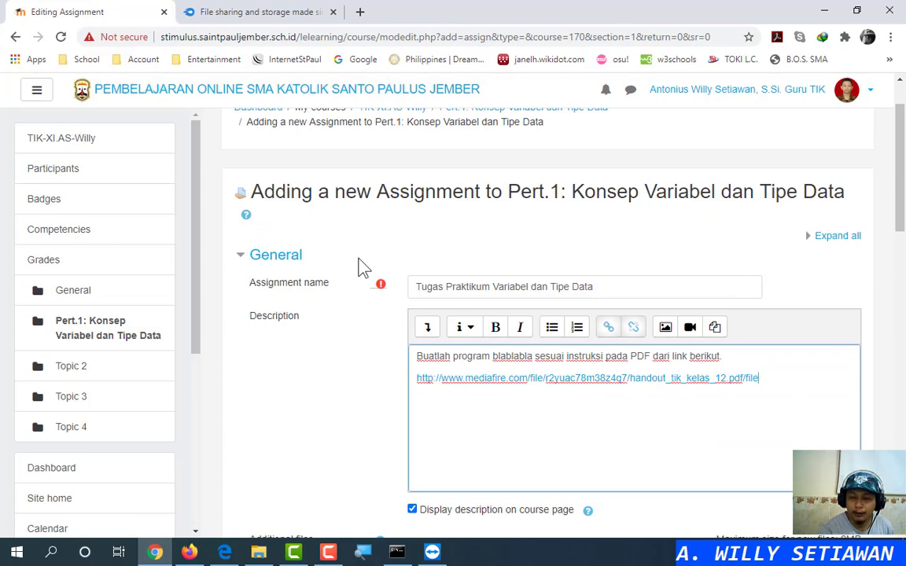
pyautogui.scroll(-8, 360, 269)
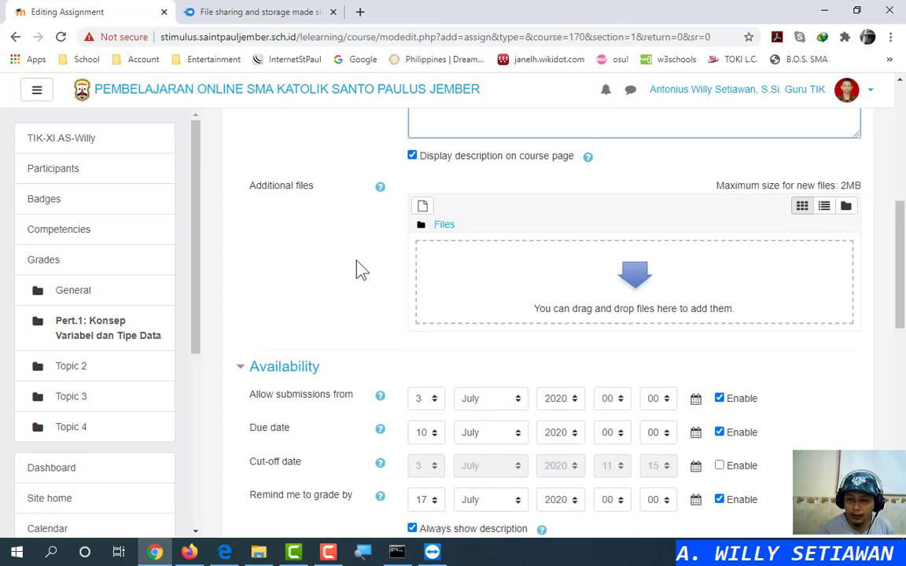
pyautogui.scroll(-5, 360, 269)
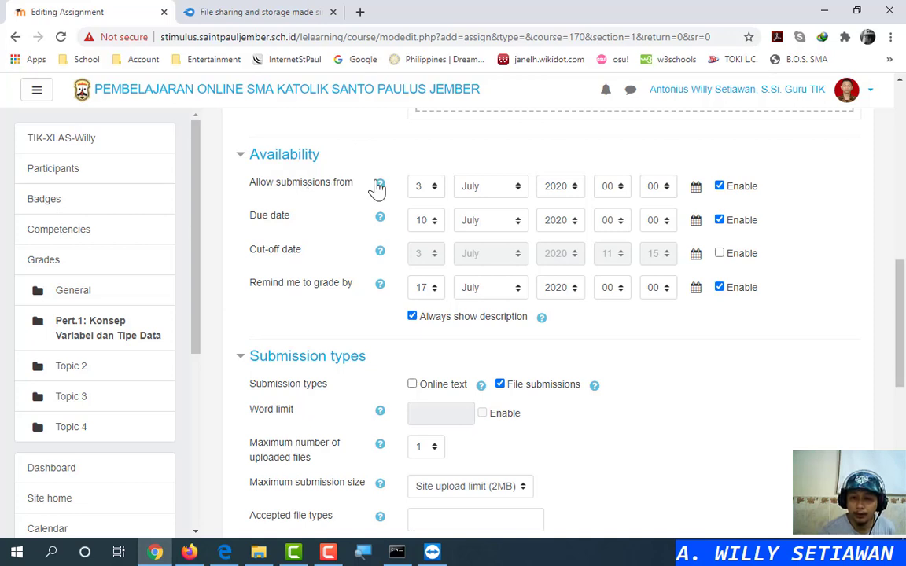
# Set the assignment to allow submissions from 4 July 2020 at 10:15
pyautogui.click(435, 186)
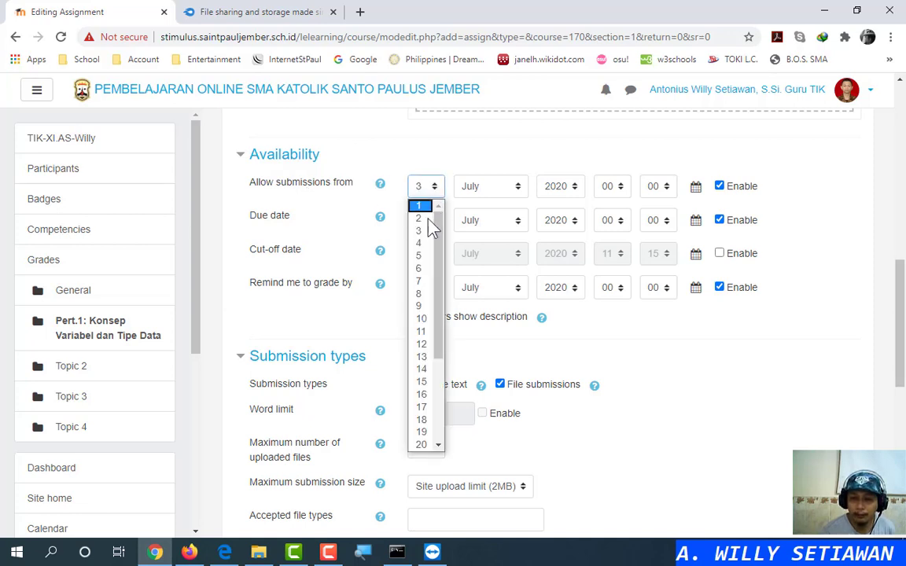
pyautogui.click(425, 243)
pyautogui.click(620, 189)
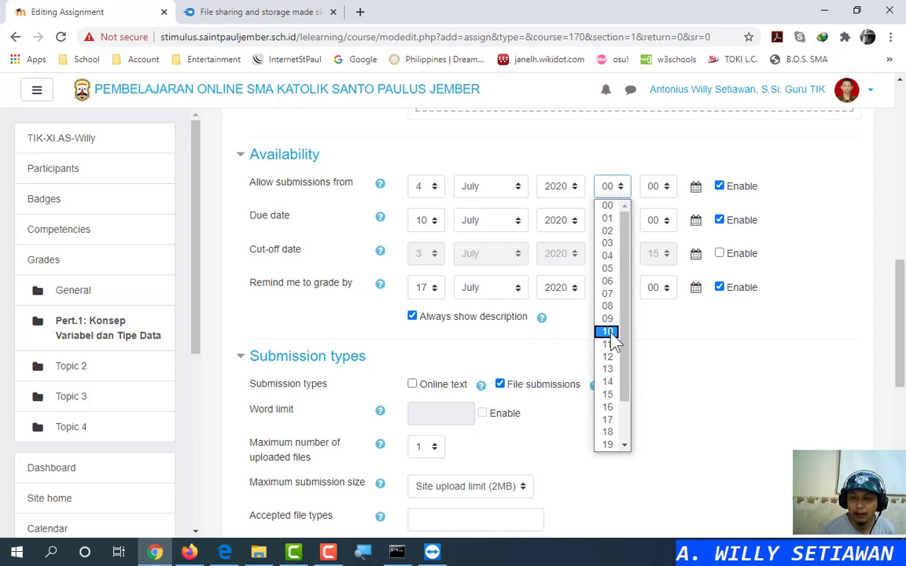
pyautogui.click(611, 333)
pyautogui.click(661, 188)
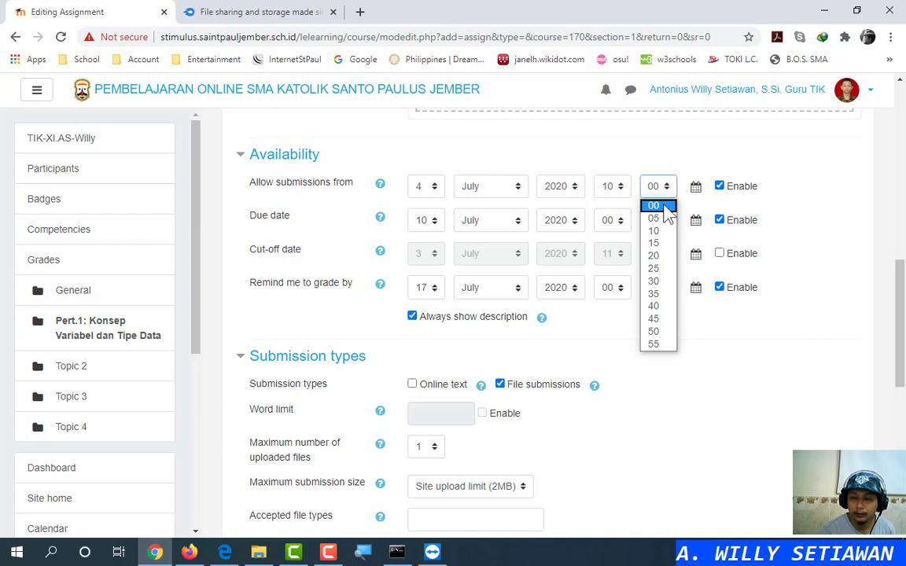
pyautogui.click(663, 247)
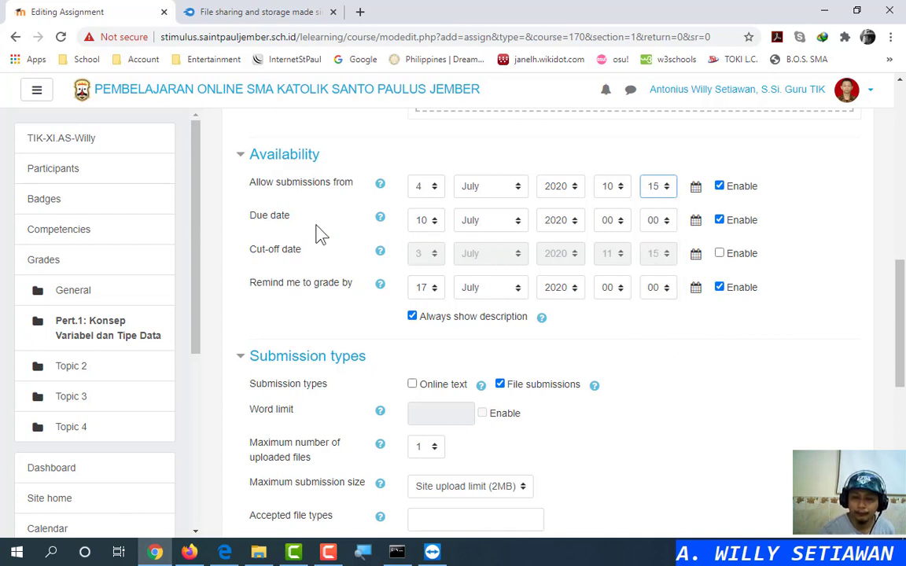
# Set the assignment's due date to 4 July 2020 at 12:00
pyautogui.click(425, 223)
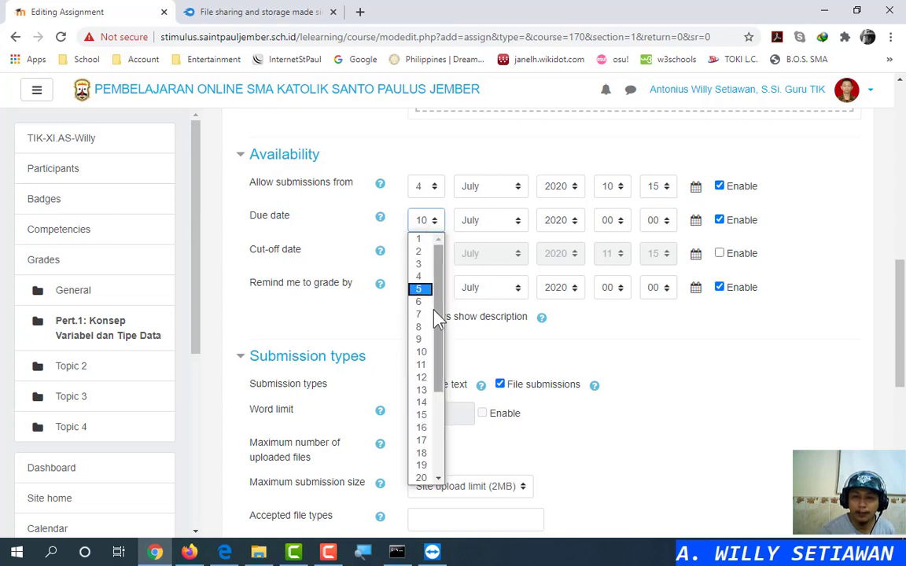
pyautogui.click(416, 279)
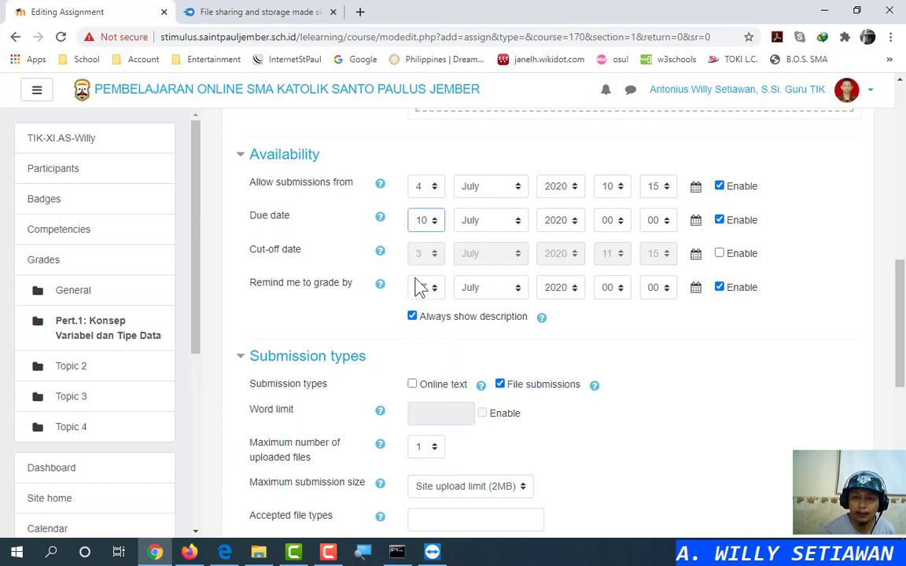
pyautogui.click(618, 222)
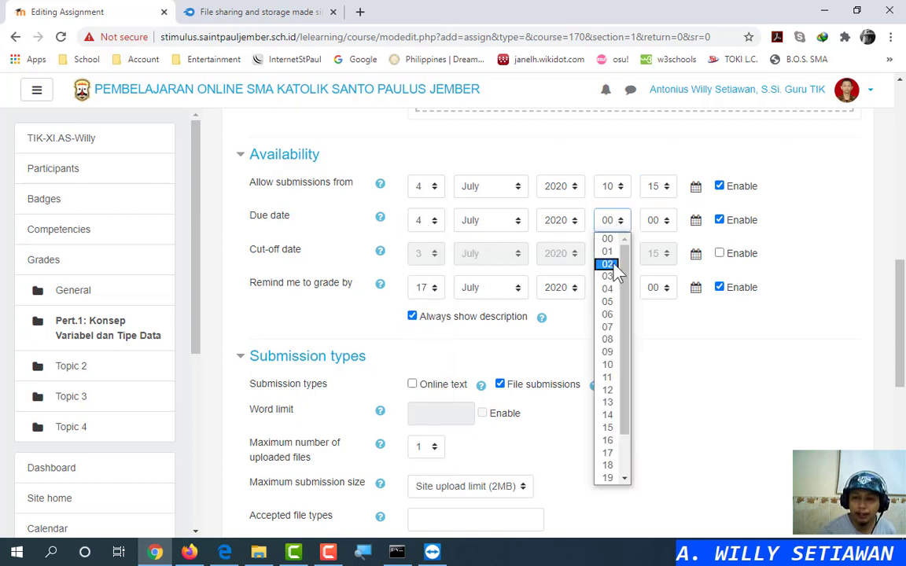
pyautogui.click(609, 391)
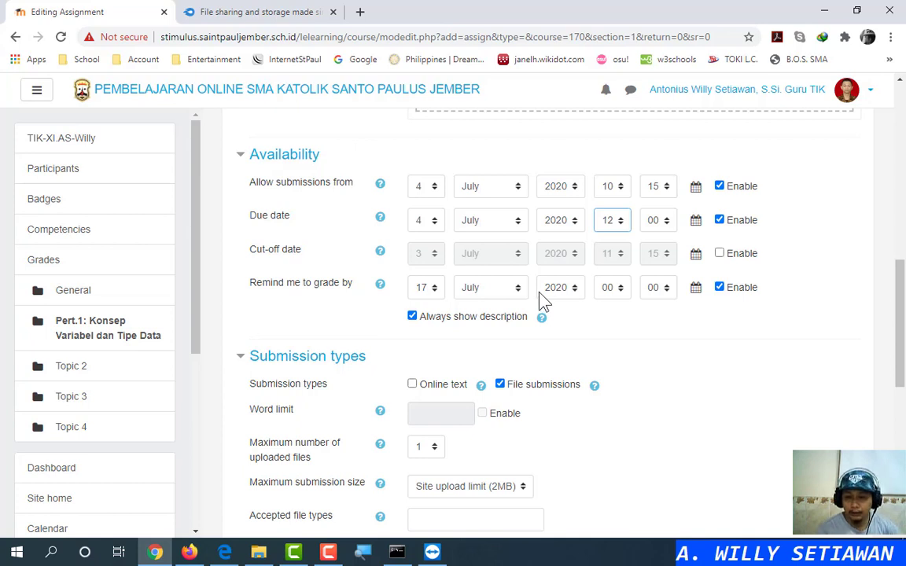
# Try enabling online text submissions and their word limit, and switch both back off
pyautogui.scroll(-1, 651, 342)
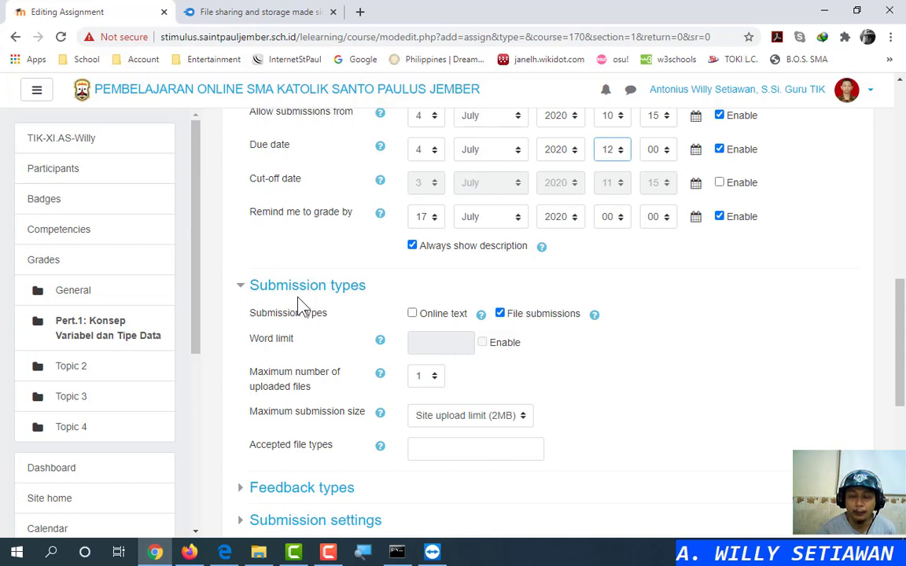
pyautogui.click(412, 314)
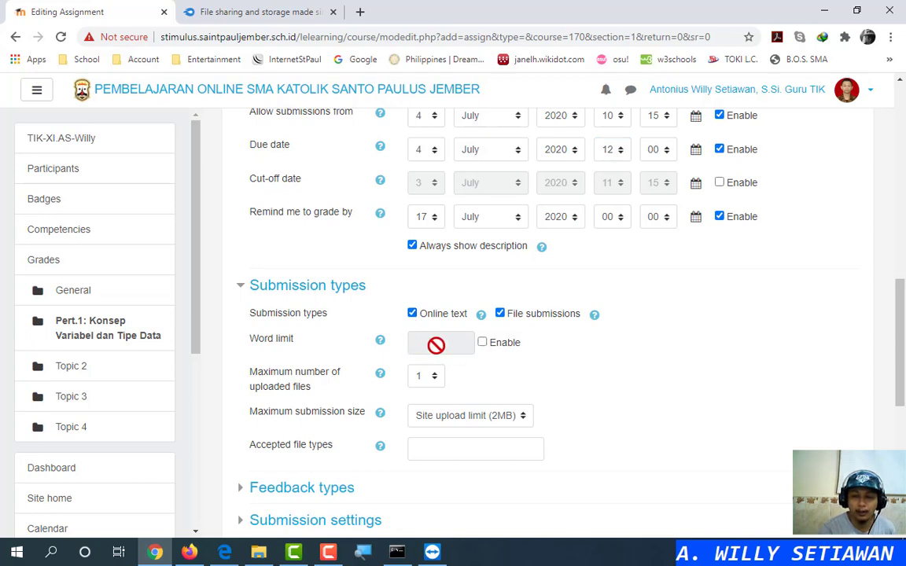
pyautogui.scroll(10, 432, 350)
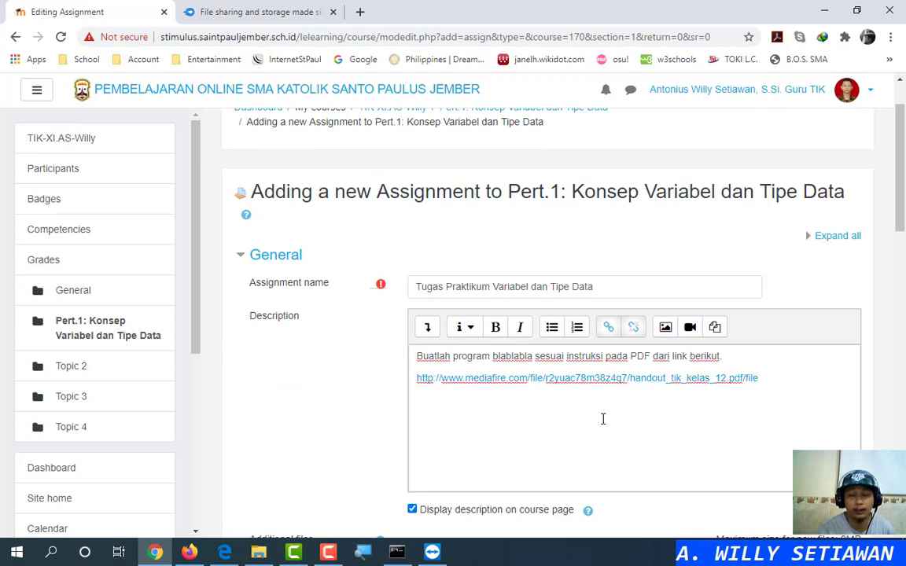
pyautogui.scroll(-10, 603, 419)
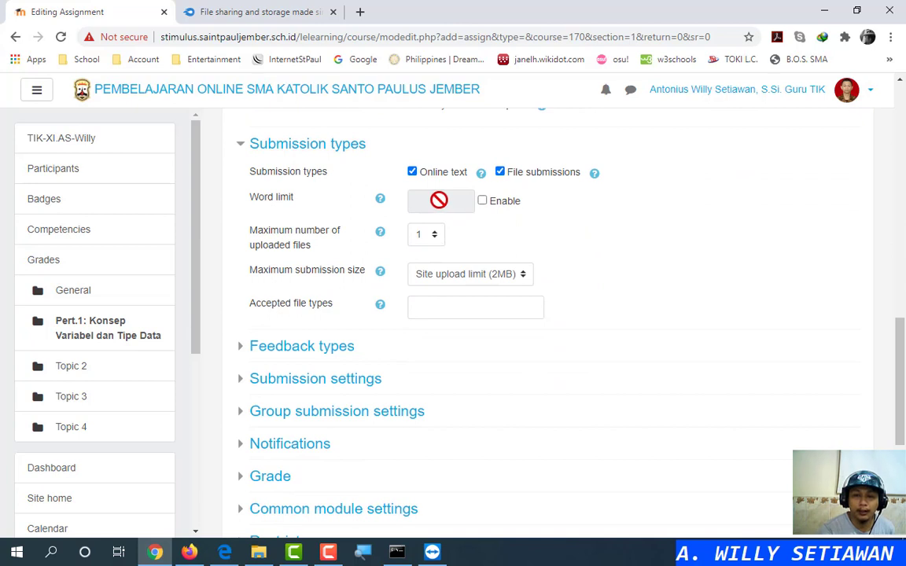
pyautogui.click(485, 206)
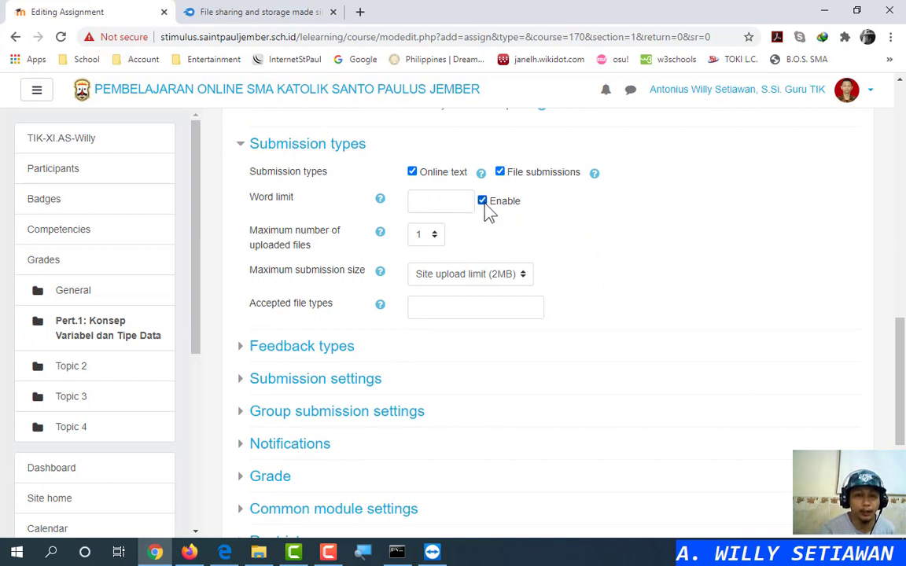
pyautogui.click(484, 207)
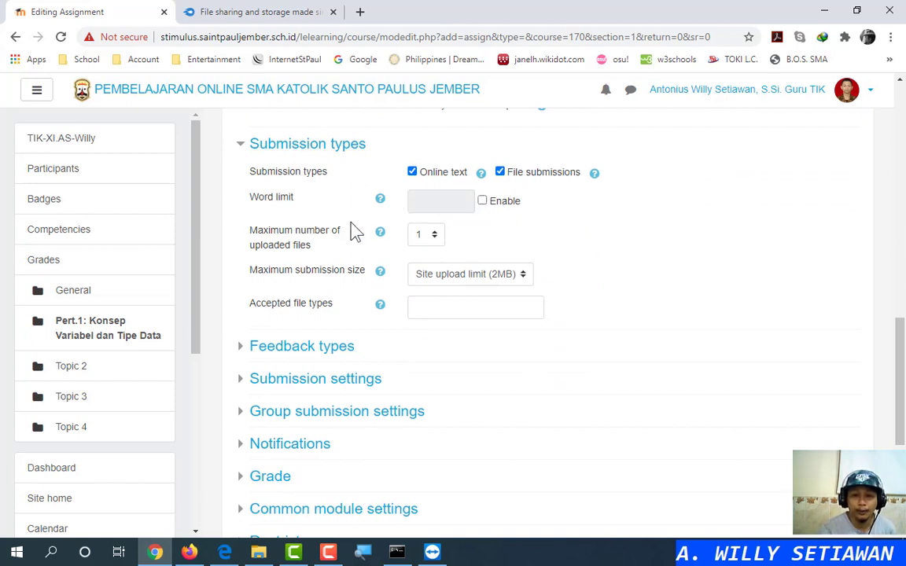
pyautogui.click(413, 173)
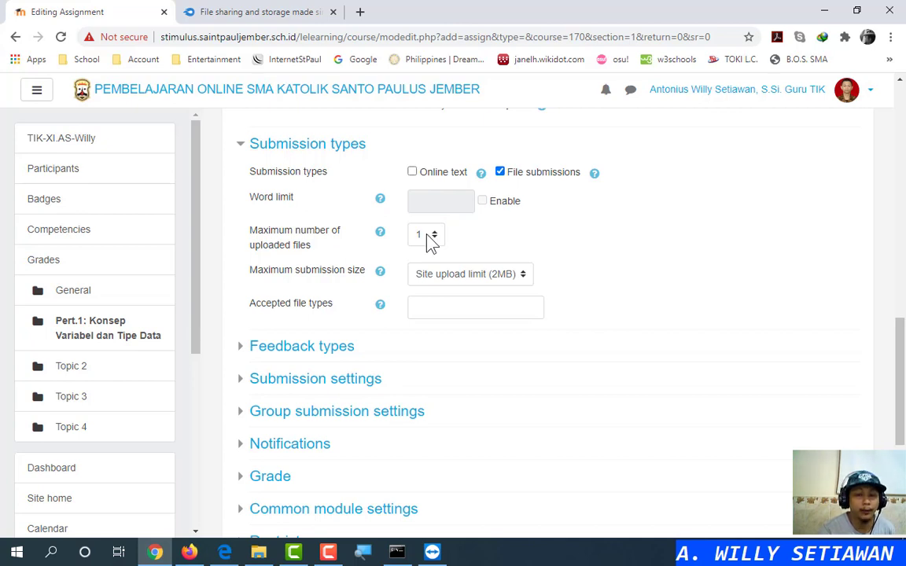
# Limit the maximum submission size to 100KB and enter .doc, .docx, .pdf as the accepted file types
pyautogui.click(466, 278)
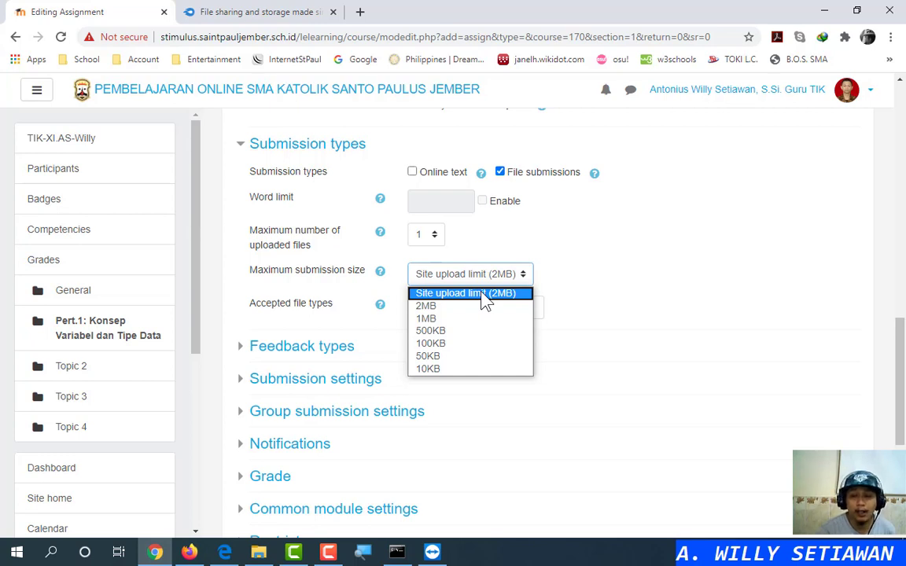
pyautogui.click(441, 343)
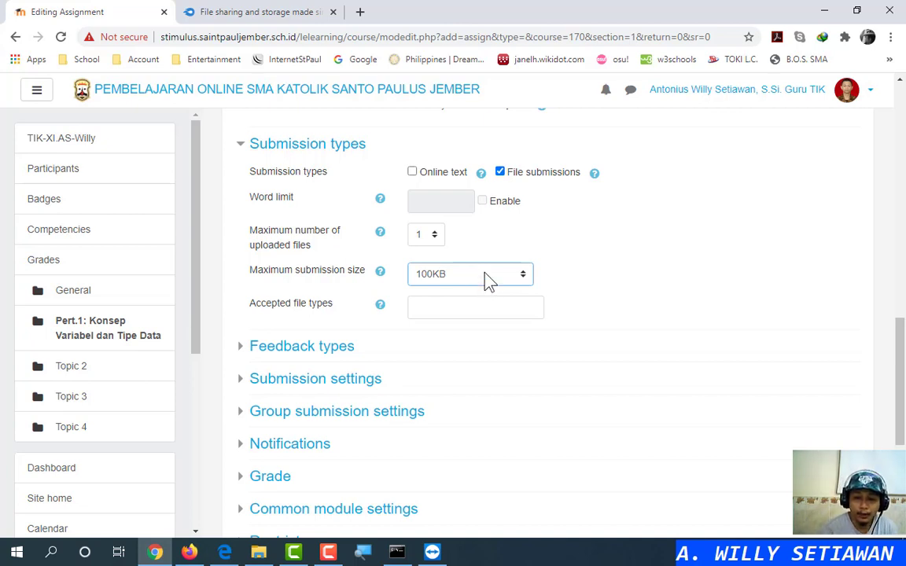
pyautogui.click(380, 307)
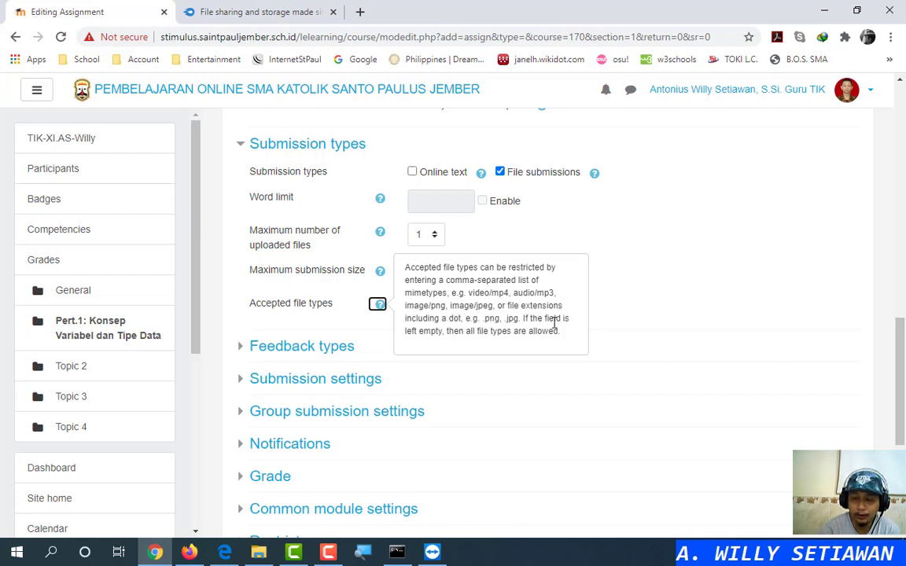
pyautogui.click(659, 323)
pyautogui.click(482, 310)
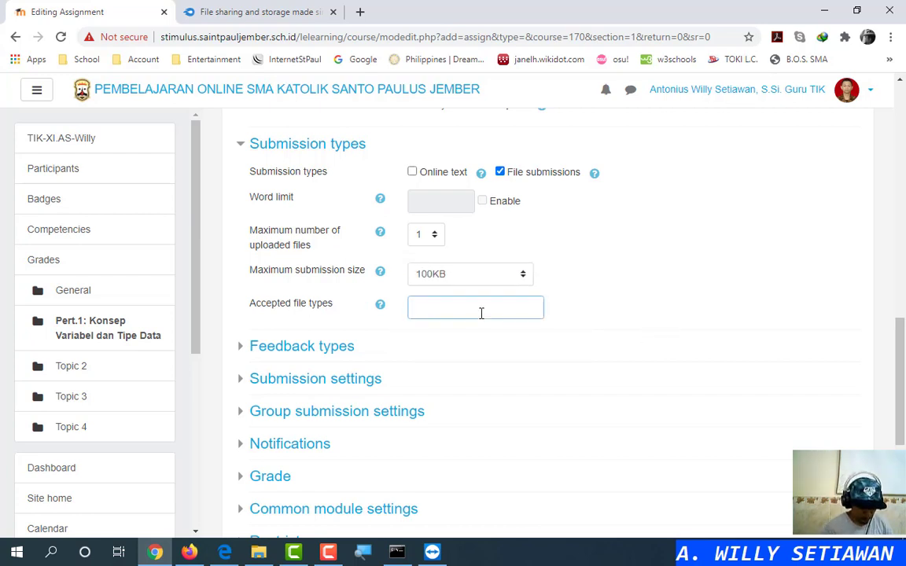
pyautogui.write('.doc')
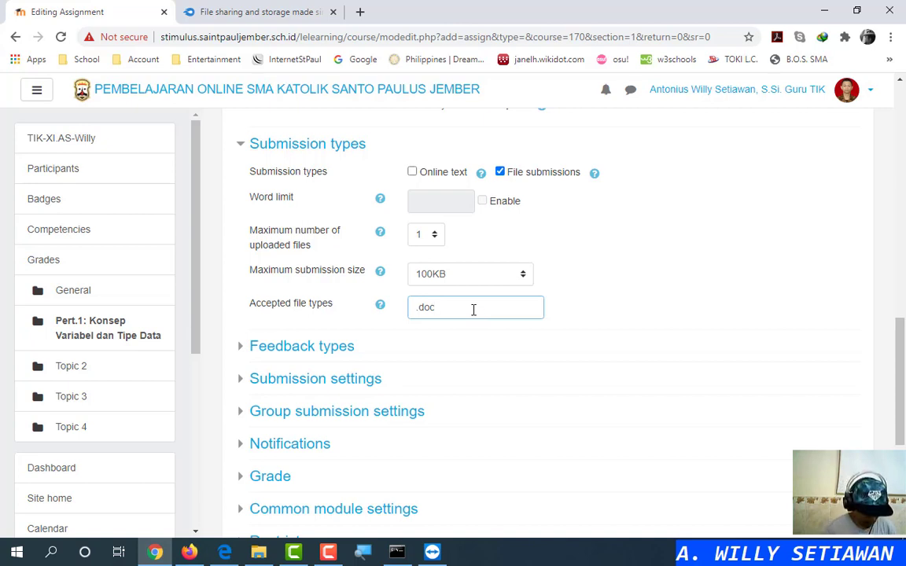
pyautogui.write(',')
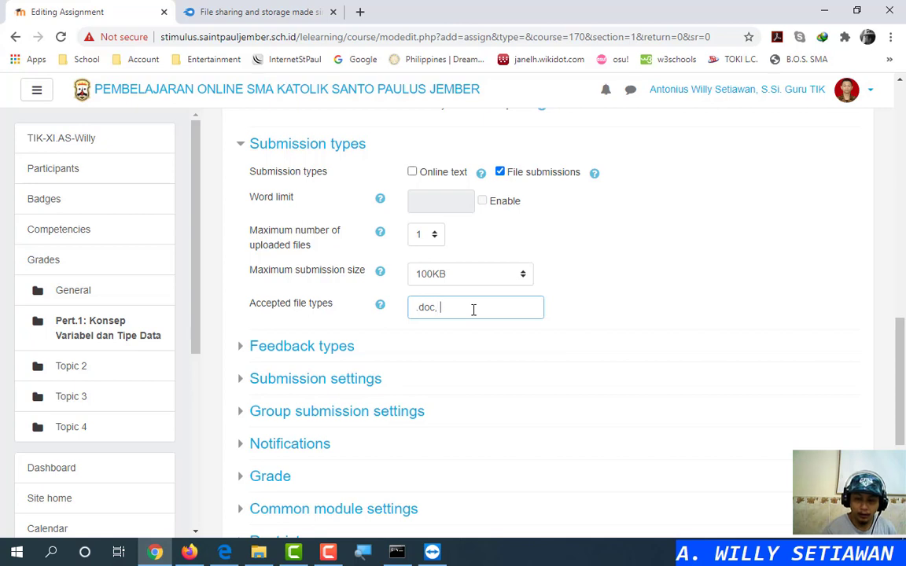
pyautogui.write(' .do')
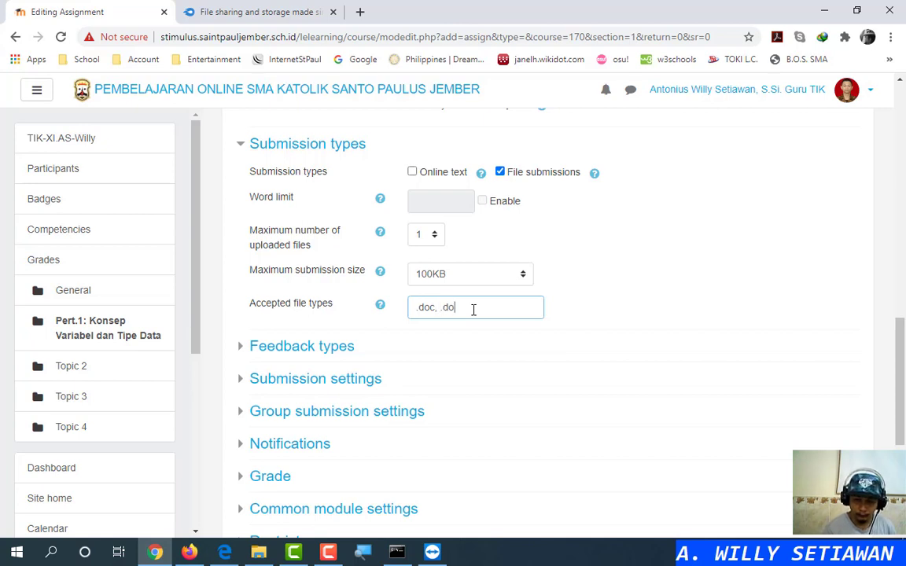
pyautogui.write('cx, .pdf')
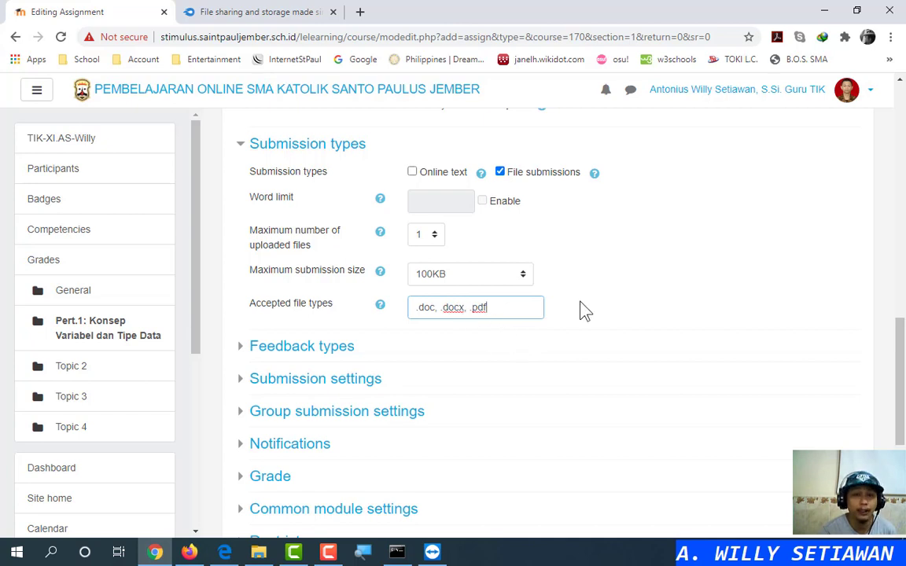
# Remove .doc and .pdf from the accepted file types, keeping only .docx
pyautogui.moveTo(441, 308); pyautogui.dragTo(581, 307)
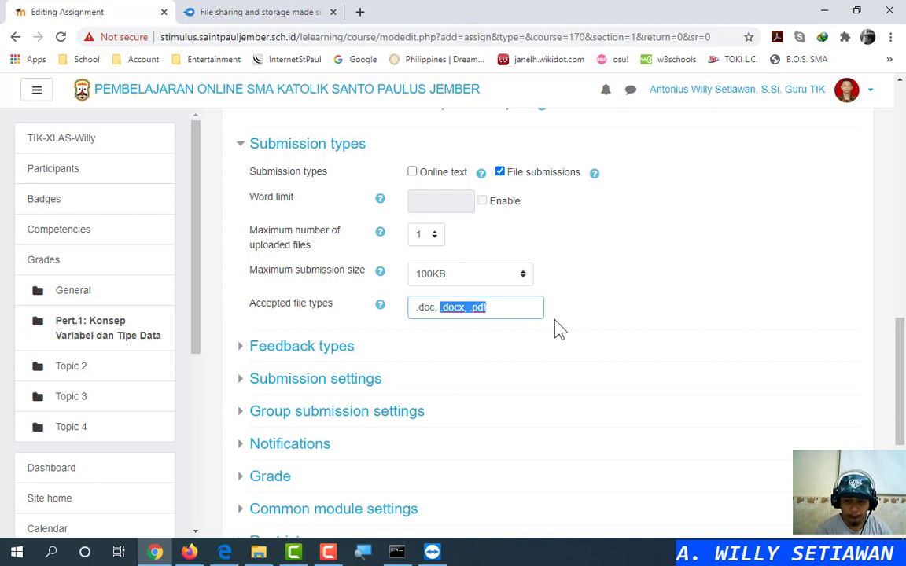
pyautogui.click(477, 309)
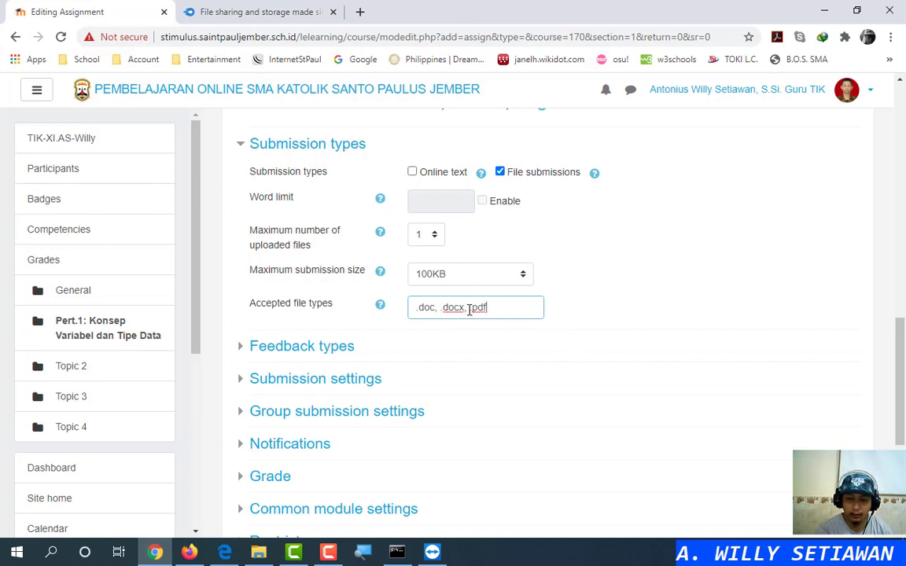
pyautogui.write(',')
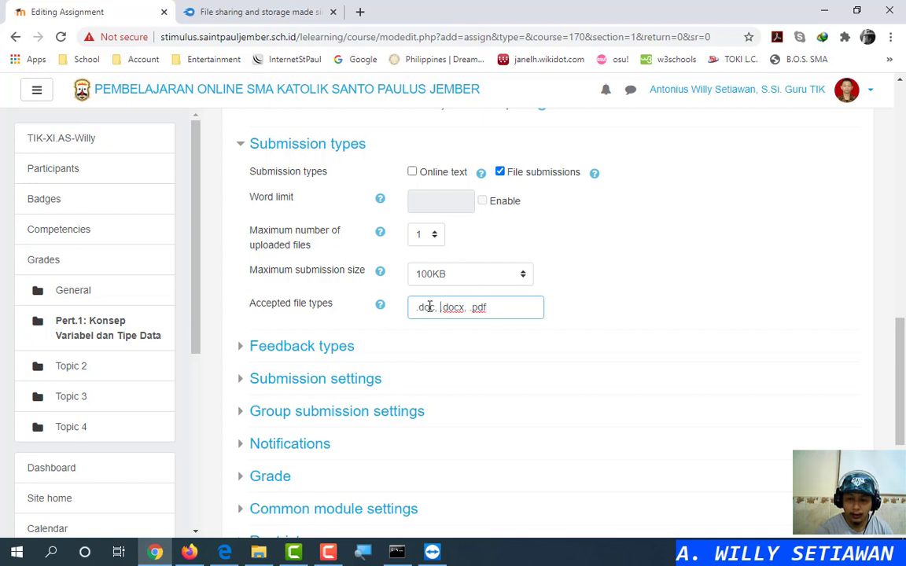
pyautogui.moveTo(425, 308); pyautogui.dragTo(394, 318)
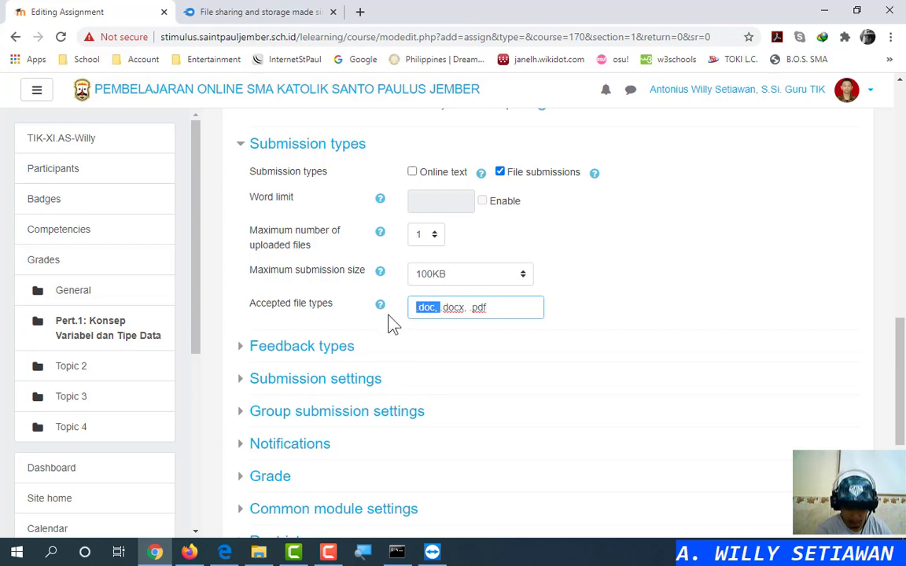
pyautogui.press('BackSpace')
pyautogui.click(475, 306)
pyautogui.press('BackSpace')
pyautogui.press('BackSpace')
pyautogui.press('BackSpace')
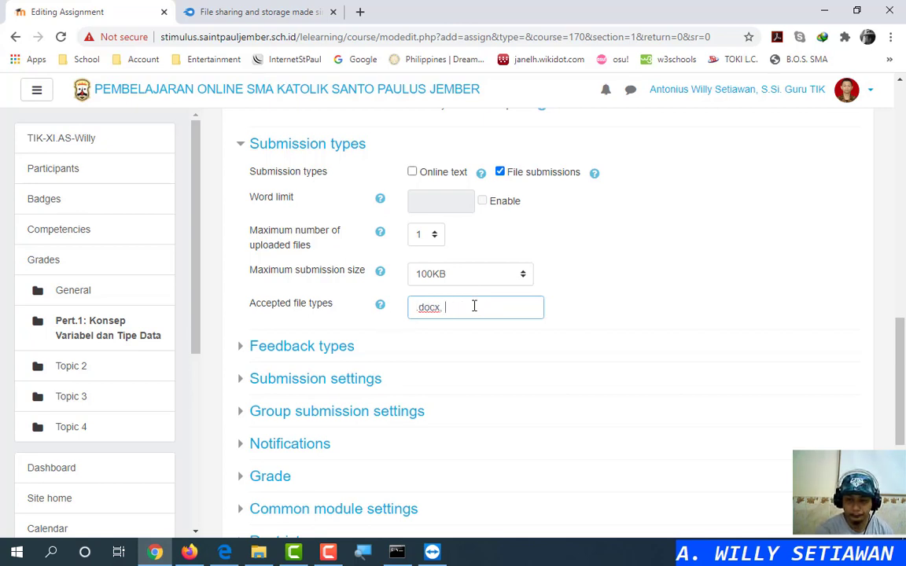
pyautogui.press('BackSpace')
pyautogui.press('BackSpace')
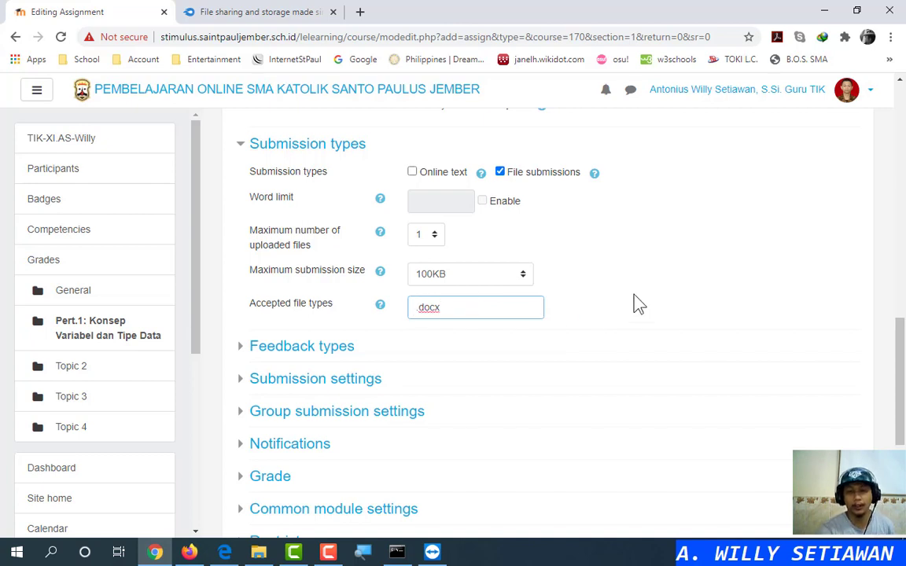
pyautogui.click(631, 306)
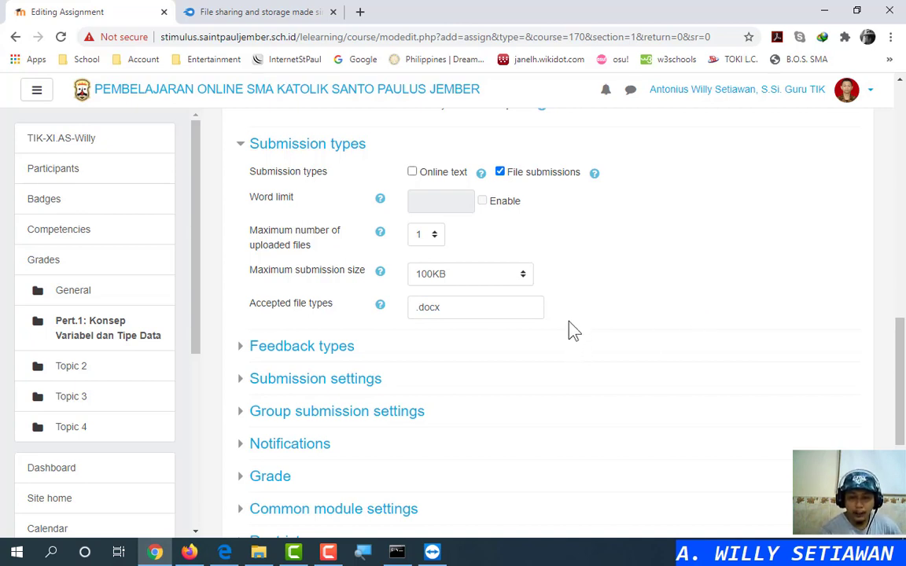
# Examine the feedback type options and review the whole assignment form from its name and description to the final settings
pyautogui.click(241, 350)
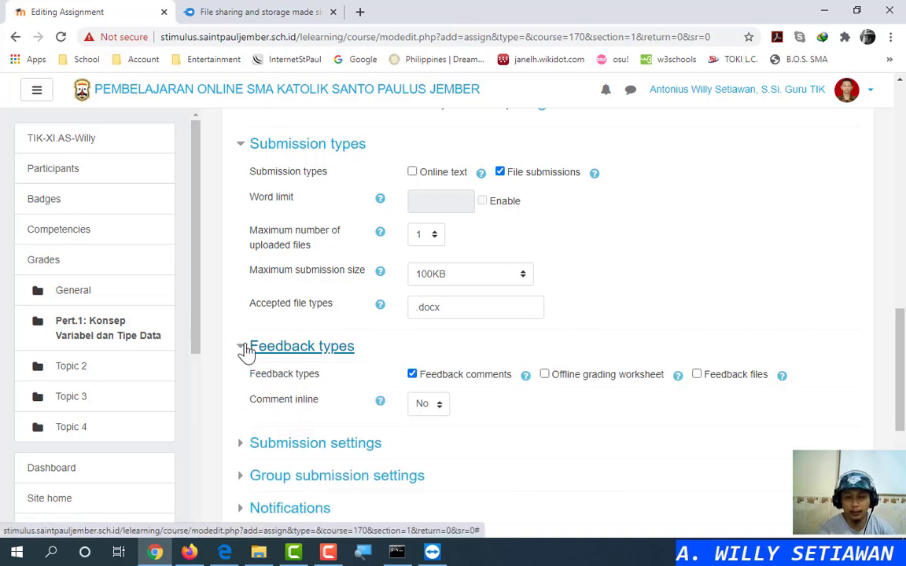
pyautogui.click(241, 348)
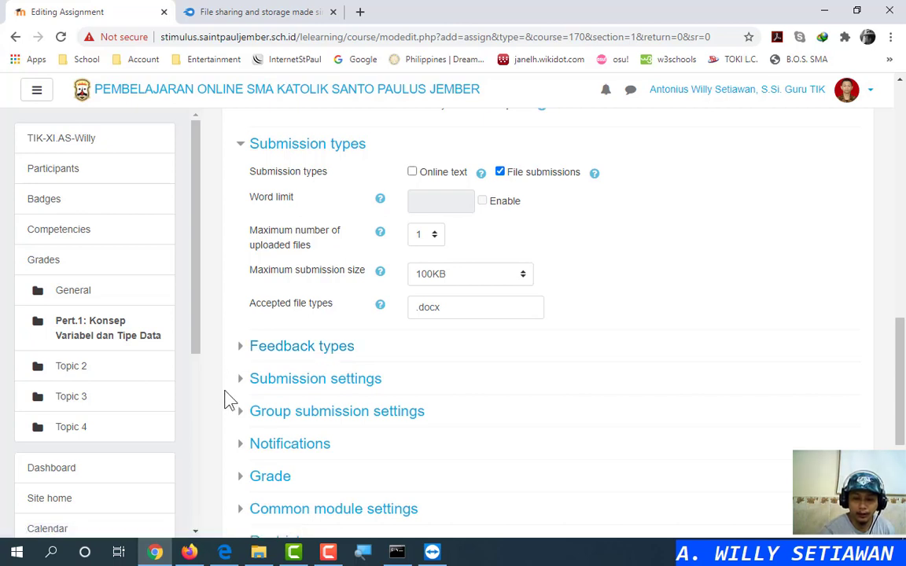
pyautogui.scroll(-2, 251, 440)
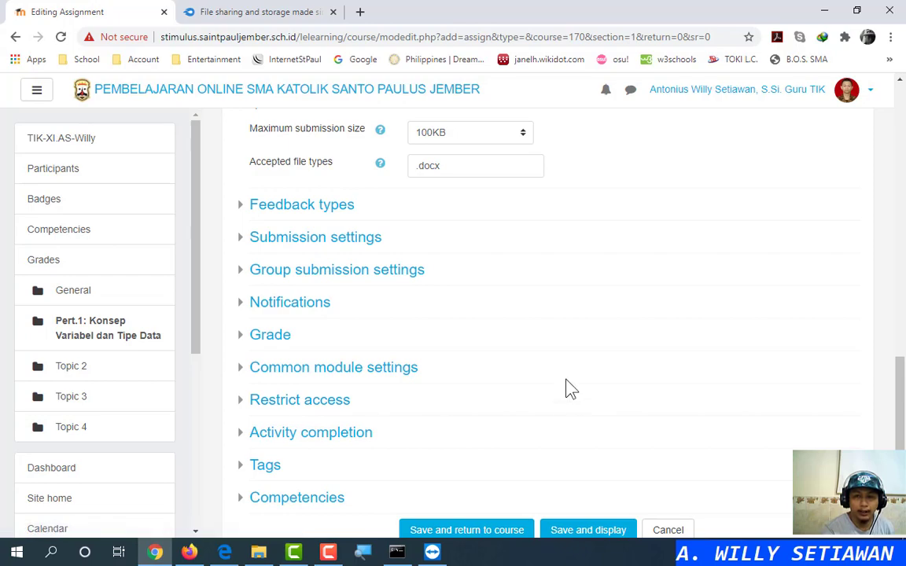
pyautogui.scroll(7, 569, 388)
pyautogui.scroll(6, 569, 388)
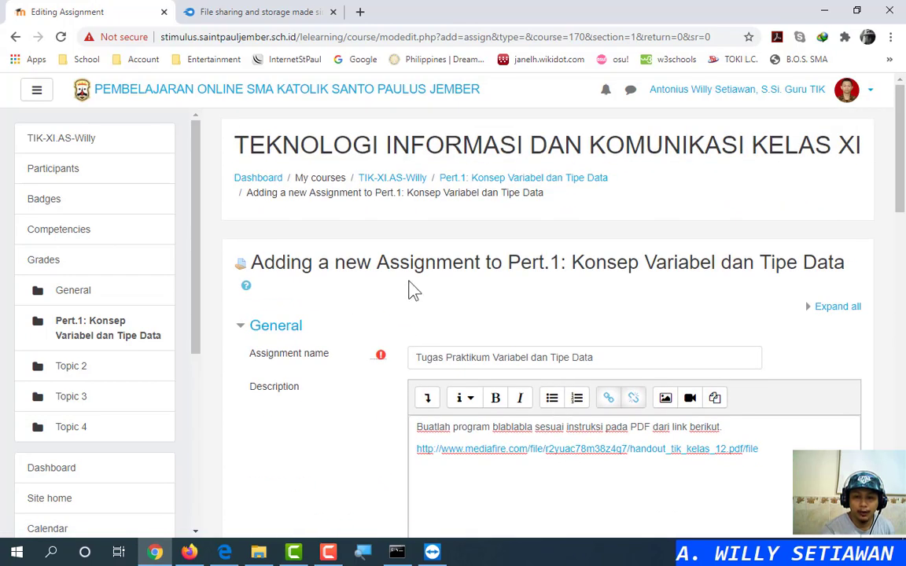
pyautogui.scroll(-14, 523, 330)
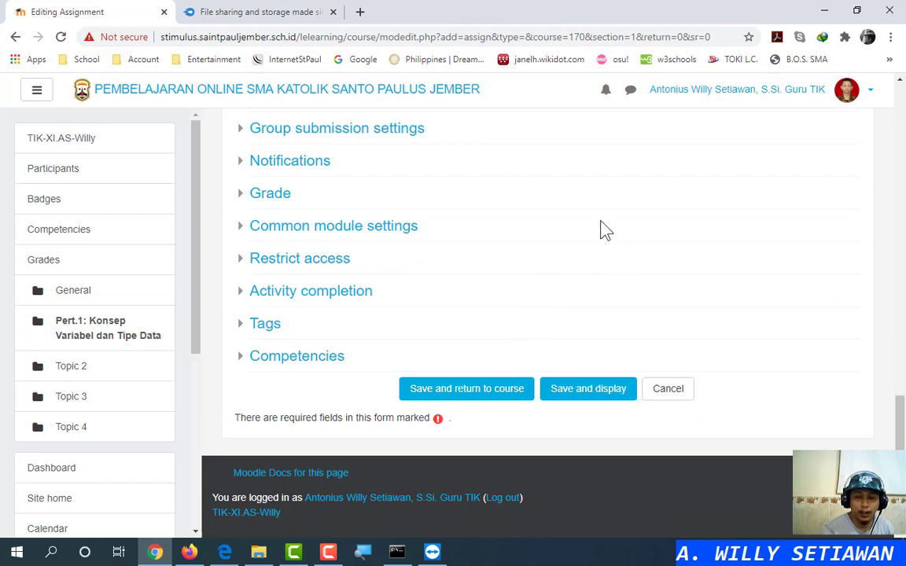
# Restrict access to the assignment so that the Diskusi Konsep Variabel dan Tipe Data activity must be marked complete
pyautogui.click(309, 260)
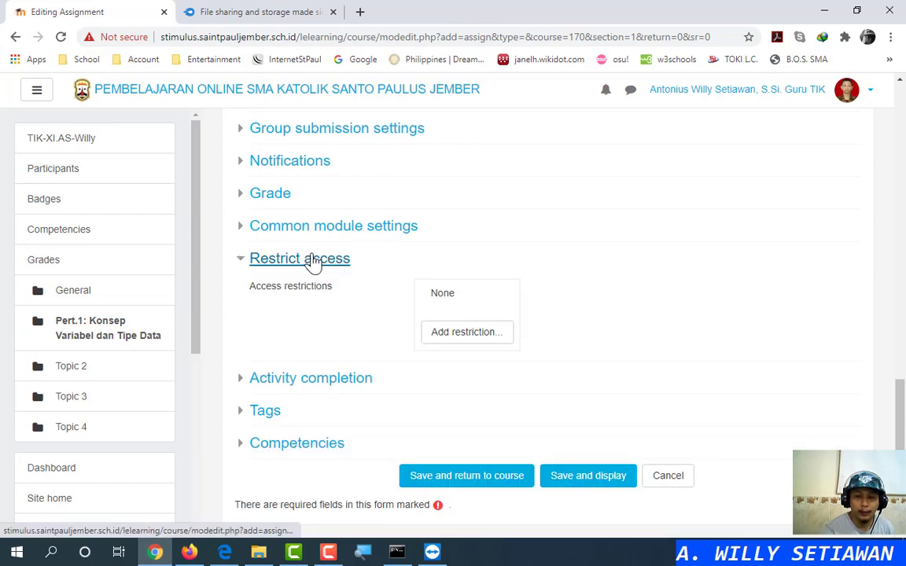
pyautogui.click(469, 333)
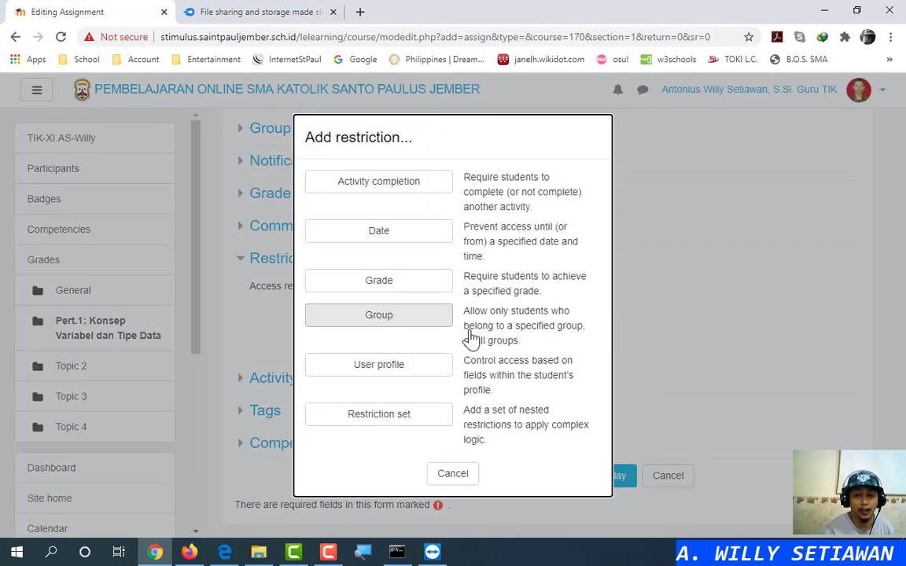
pyautogui.click(379, 182)
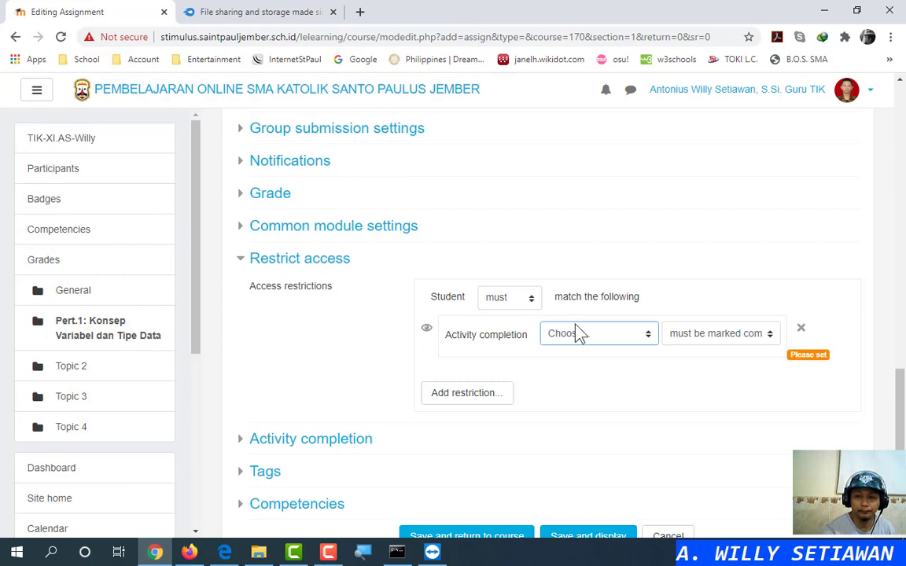
pyautogui.click(595, 335)
pyautogui.click(583, 378)
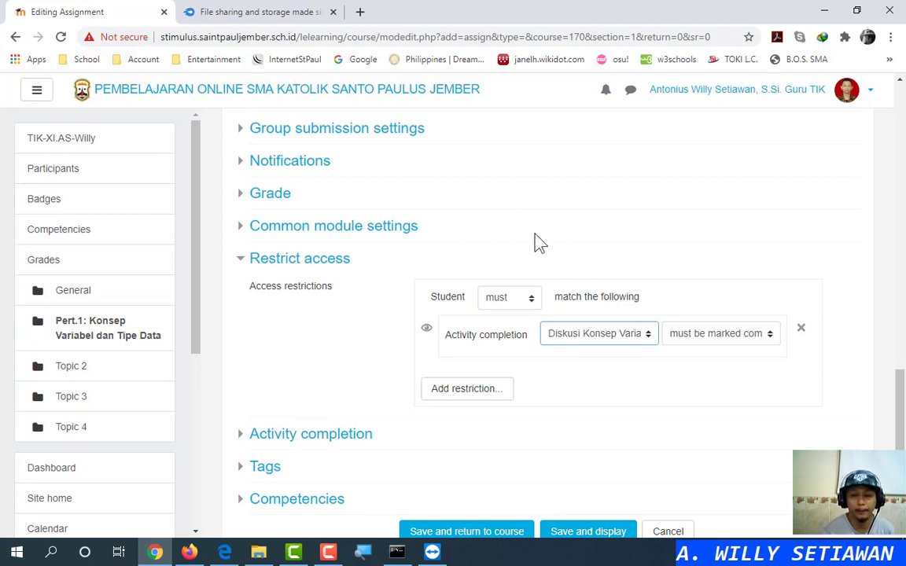
pyautogui.click(291, 260)
# Set the assignment's completion tracking to Show activity as complete when conditions are met
pyautogui.click(302, 293)
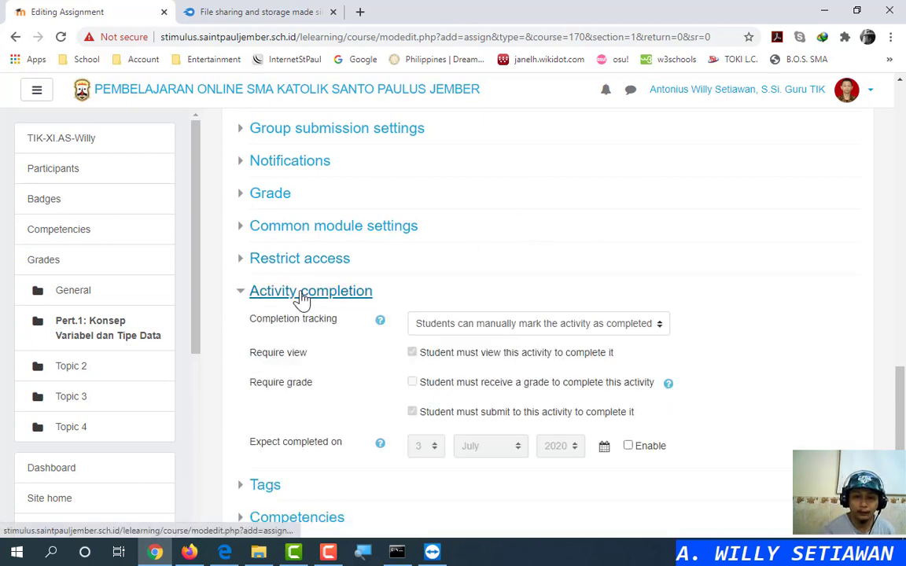
pyautogui.click(542, 323)
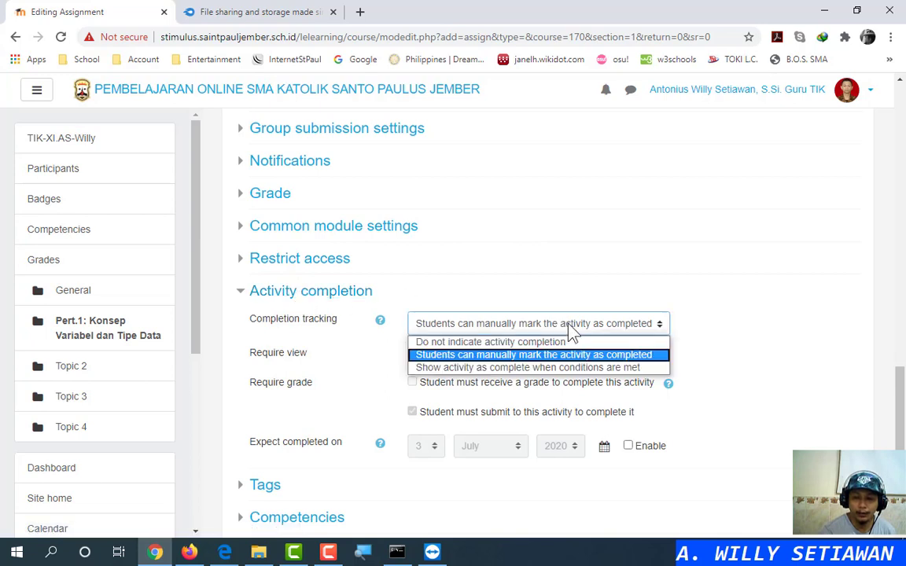
pyautogui.click(542, 368)
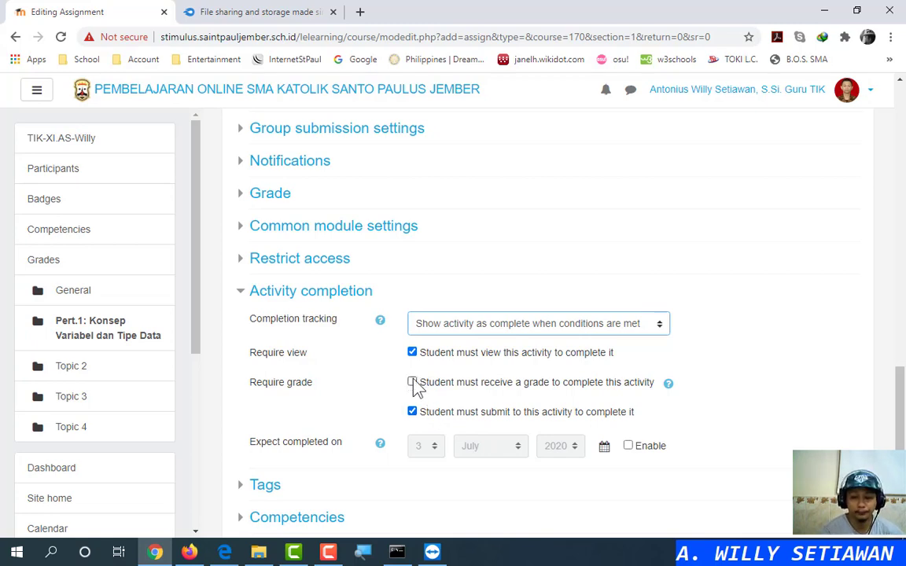
# Review the assignment's submission dates, submission types and activity completion conditions
pyautogui.scroll(-3, 417, 385)
pyautogui.scroll(5, 418, 388)
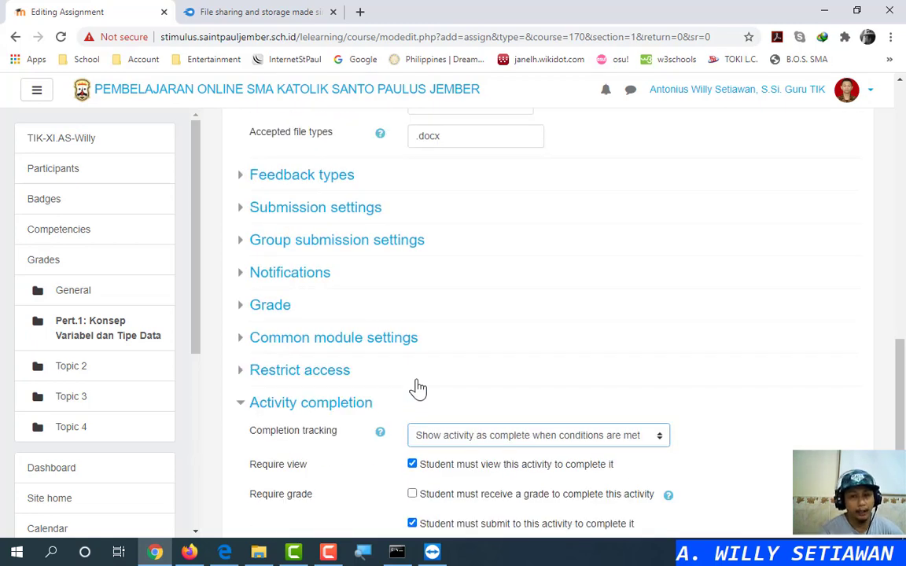
pyautogui.scroll(3, 418, 388)
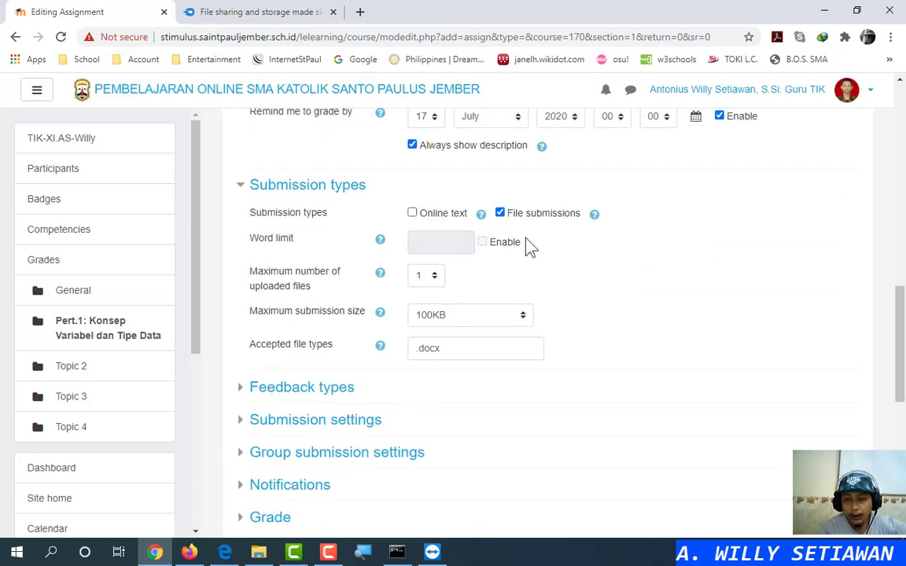
pyautogui.scroll(2, 531, 247)
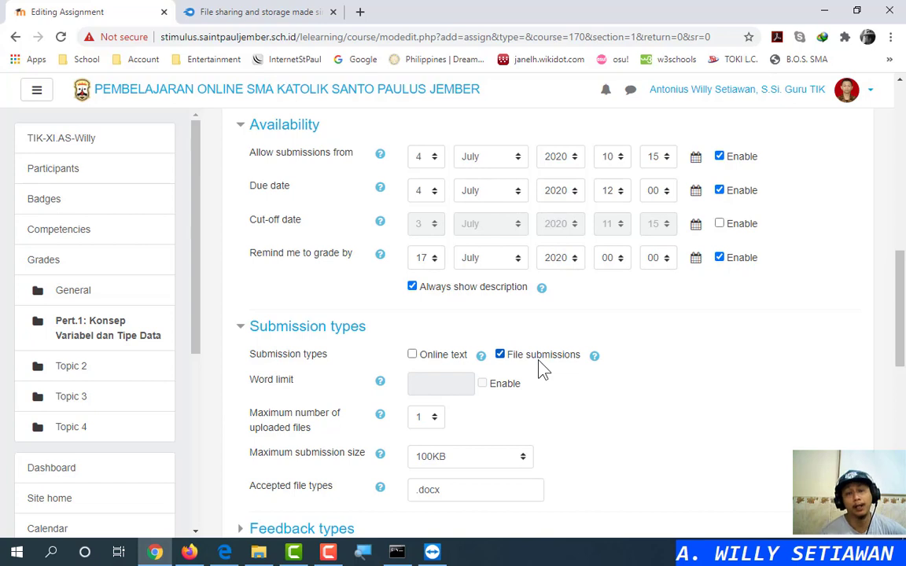
pyautogui.scroll(-2, 542, 370)
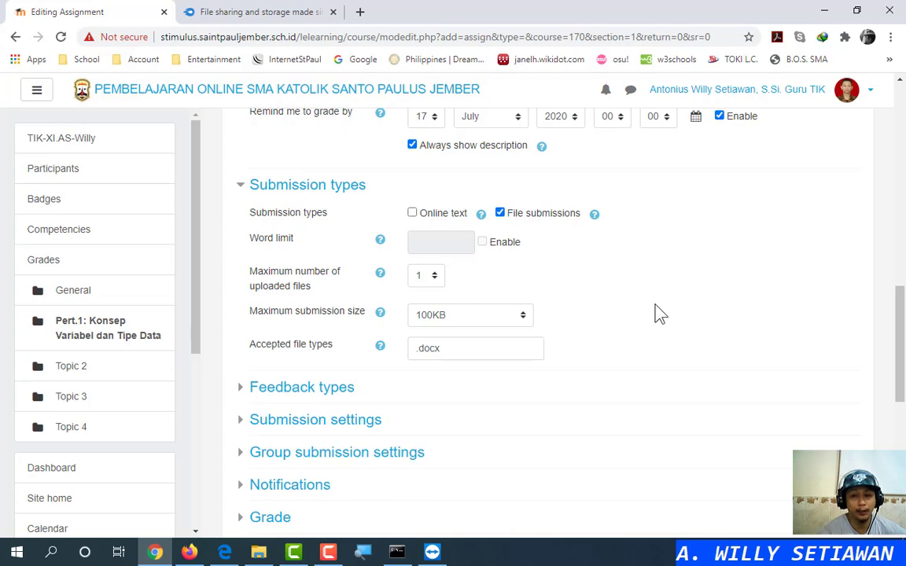
pyautogui.scroll(-6, 621, 308)
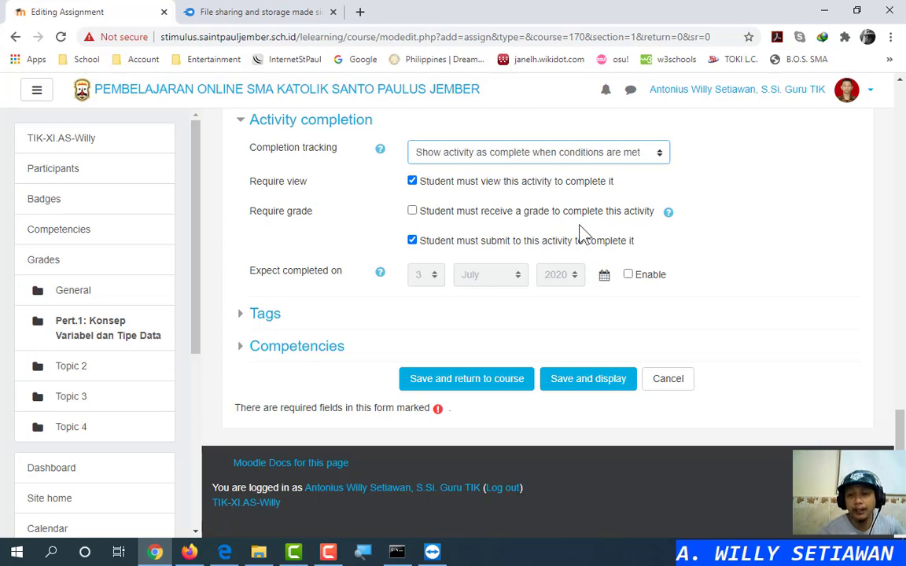
pyautogui.scroll(4, 633, 238)
pyautogui.scroll(-3, 597, 234)
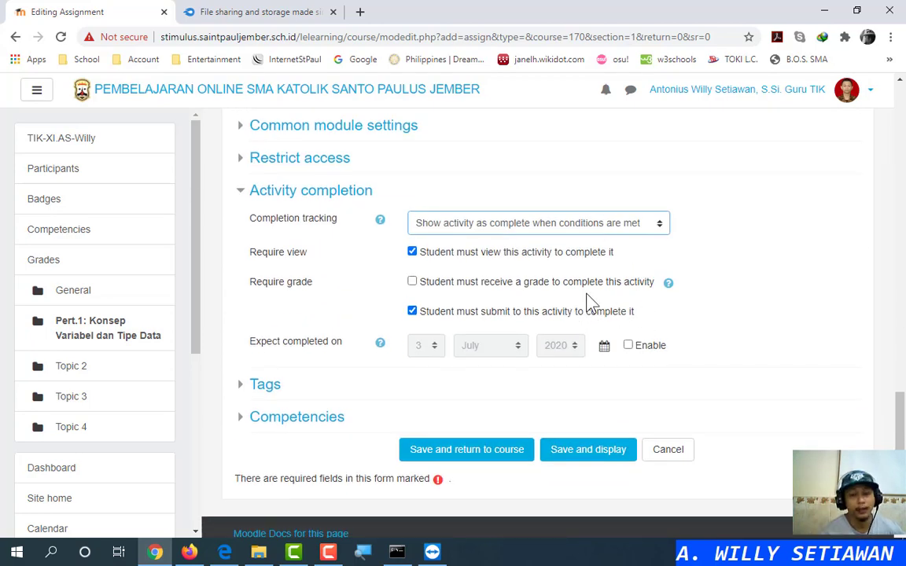
# Try switching the submission type from file submissions to online text, and restore file submissions only
pyautogui.scroll(6, 592, 303)
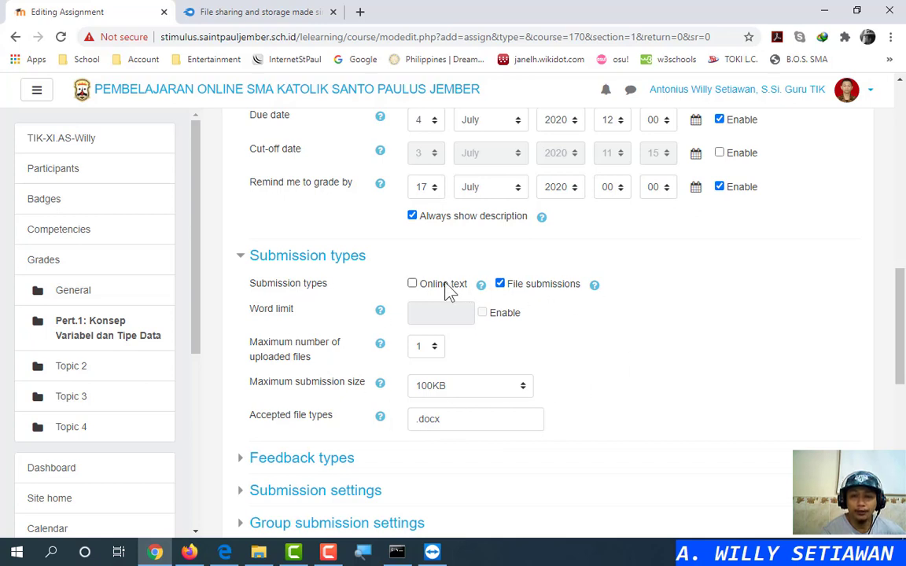
pyautogui.click(413, 285)
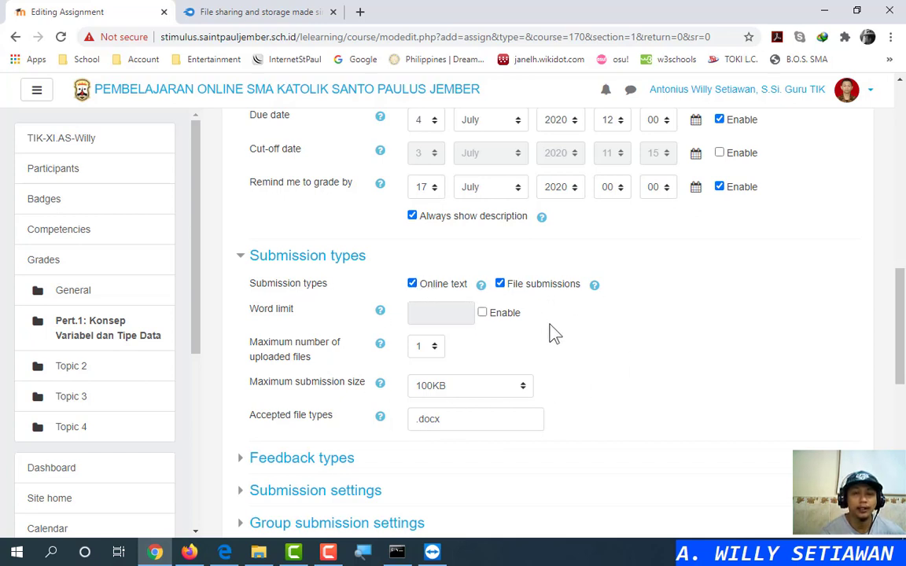
pyautogui.click(500, 284)
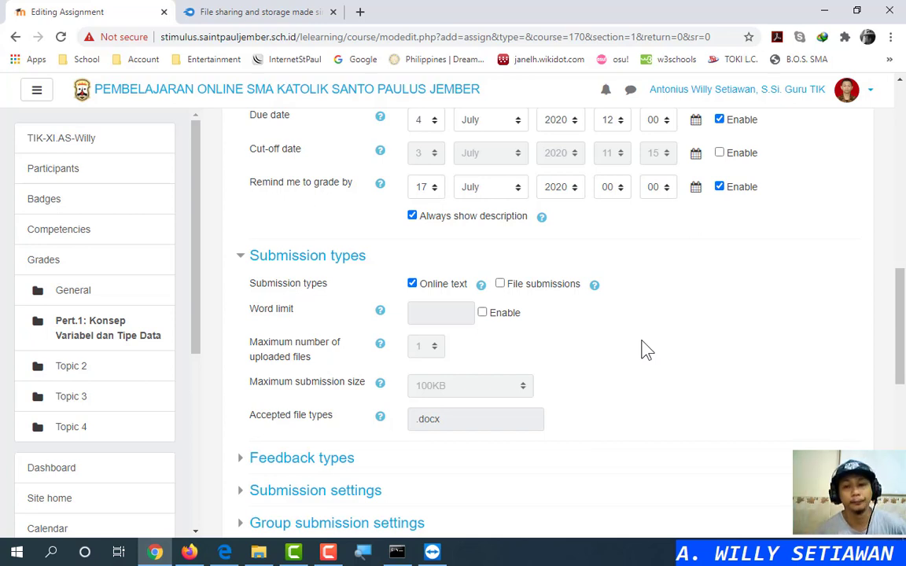
pyautogui.click(412, 284)
pyautogui.click(500, 283)
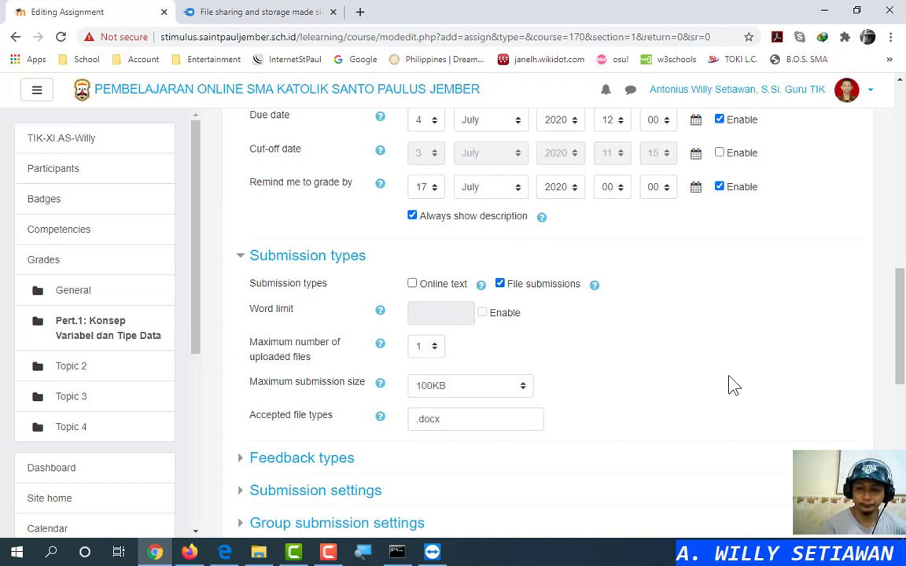
# Save the assignment, return to the course page, and close the MediaFire page
pyautogui.scroll(-7, 732, 386)
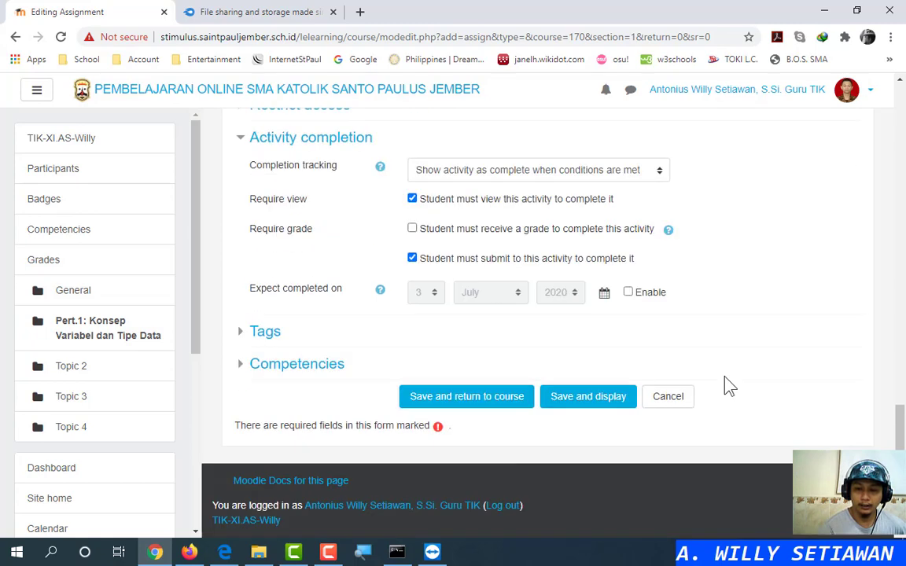
pyautogui.click(476, 388)
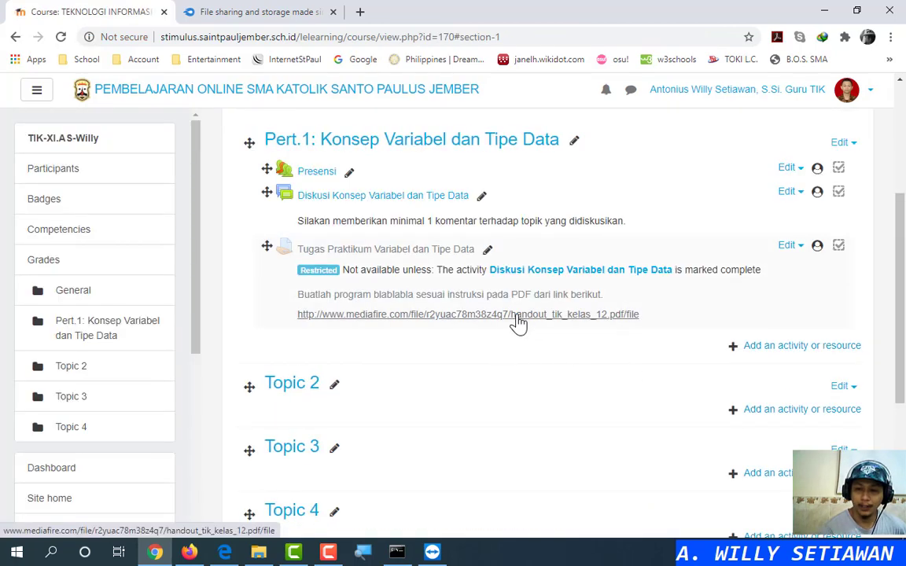
pyautogui.click(334, 12)
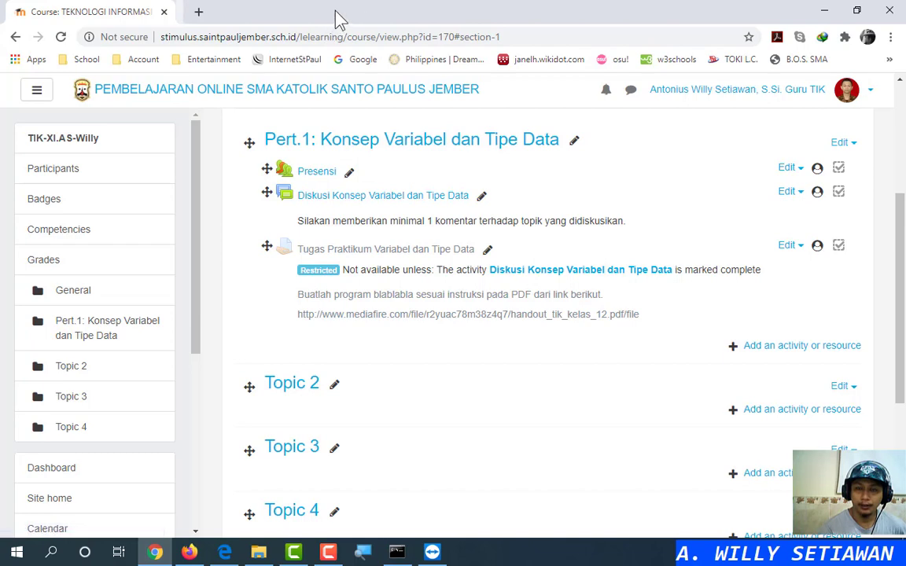
# Check the assignment's handout_tik_kelas_12.pdf link by opening its MediaFire download page separately, and close that page
pyautogui.rightClick(498, 322)
pyautogui.click(510, 325)
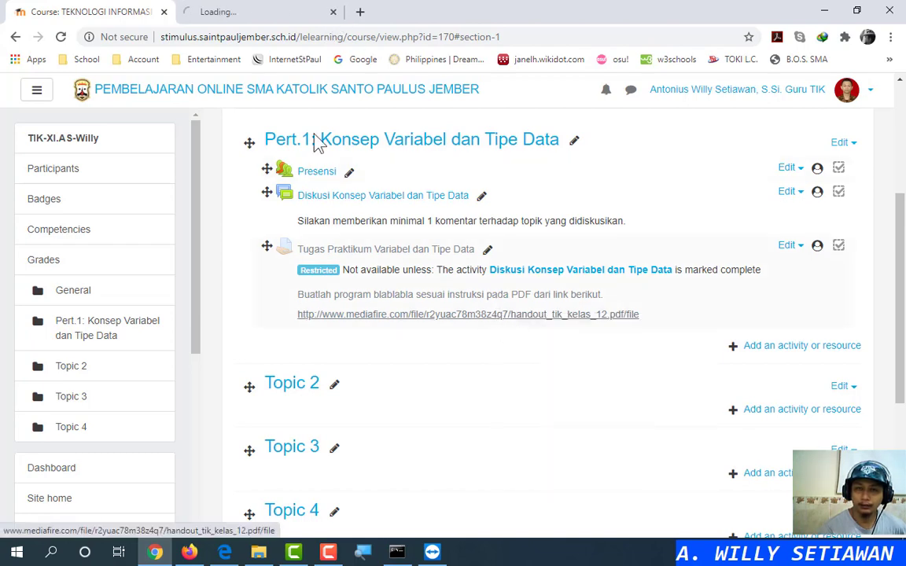
pyautogui.click(274, 14)
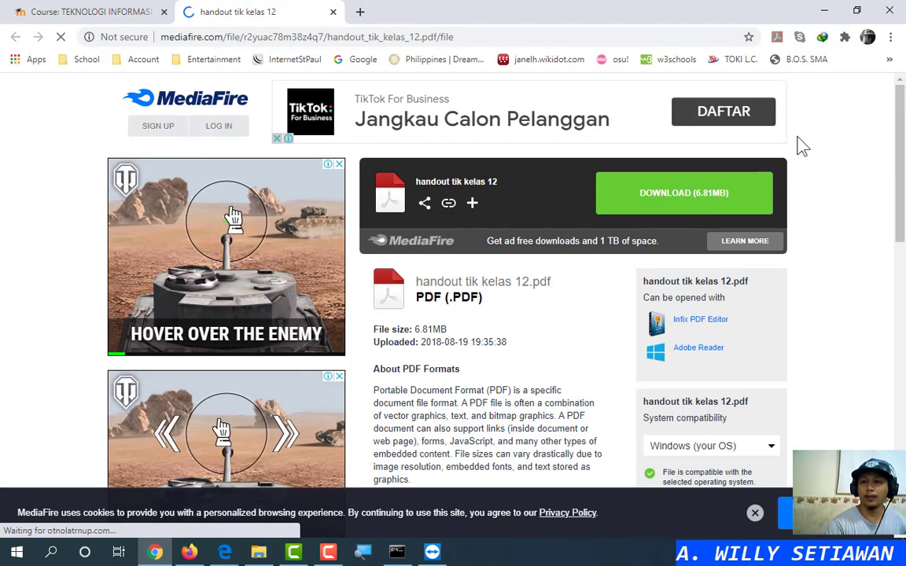
pyautogui.rightClick(698, 192)
pyautogui.click(604, 167)
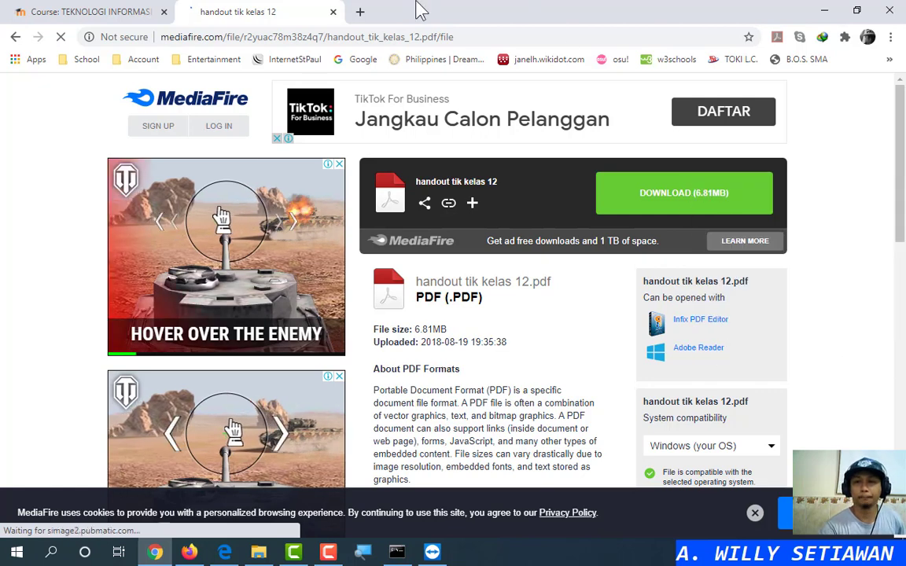
pyautogui.click(333, 12)
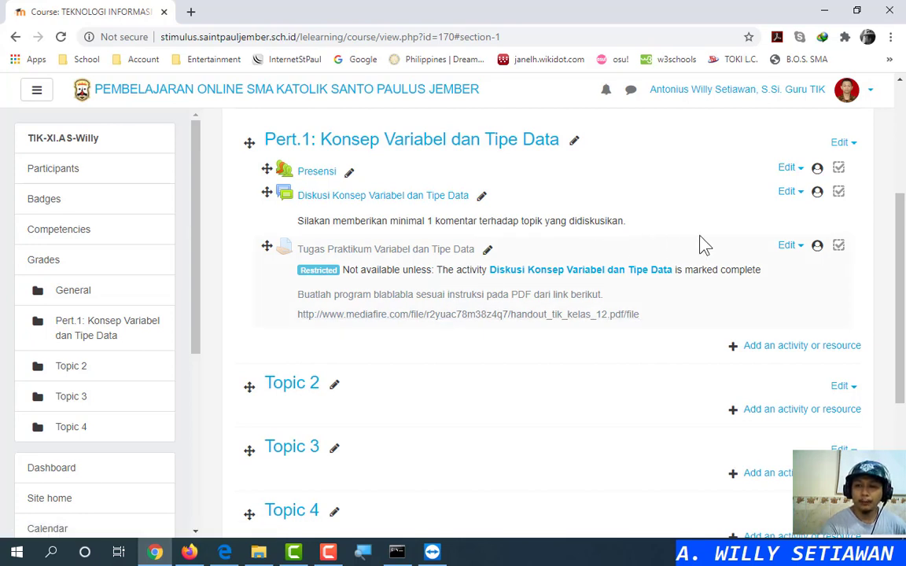
# Open the settings of the Tugas Praktikum Variabel dan Tipe Data assignment at its submission types
pyautogui.click(788, 247)
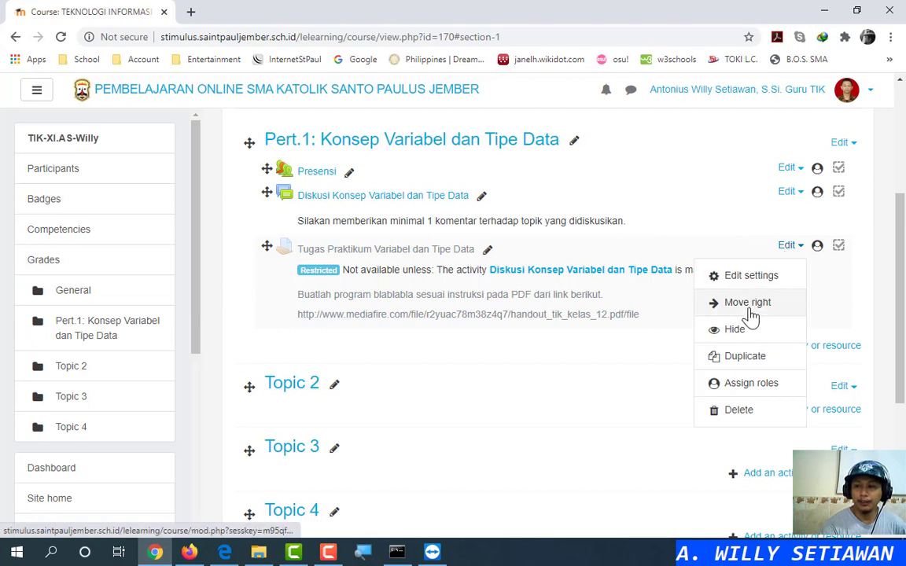
pyautogui.click(751, 277)
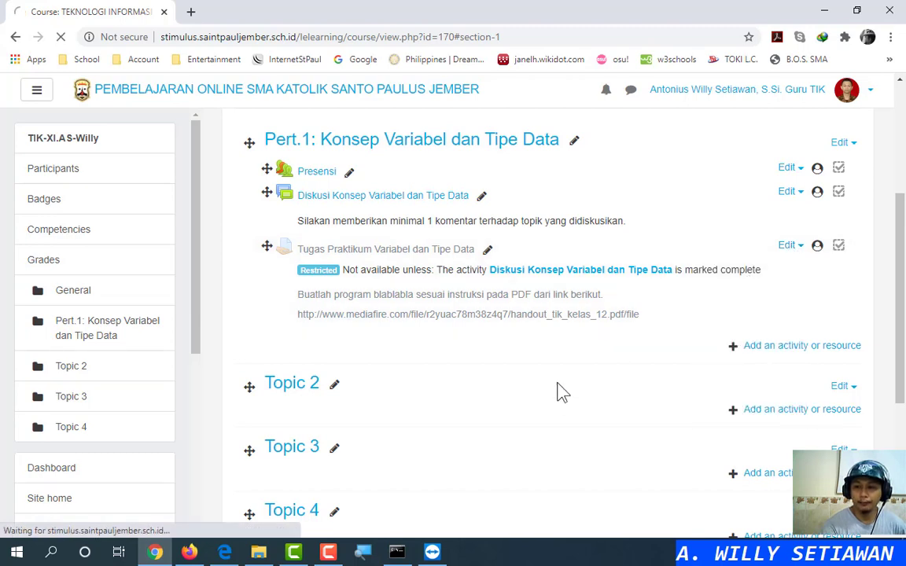
pyautogui.scroll(-4, 604, 333)
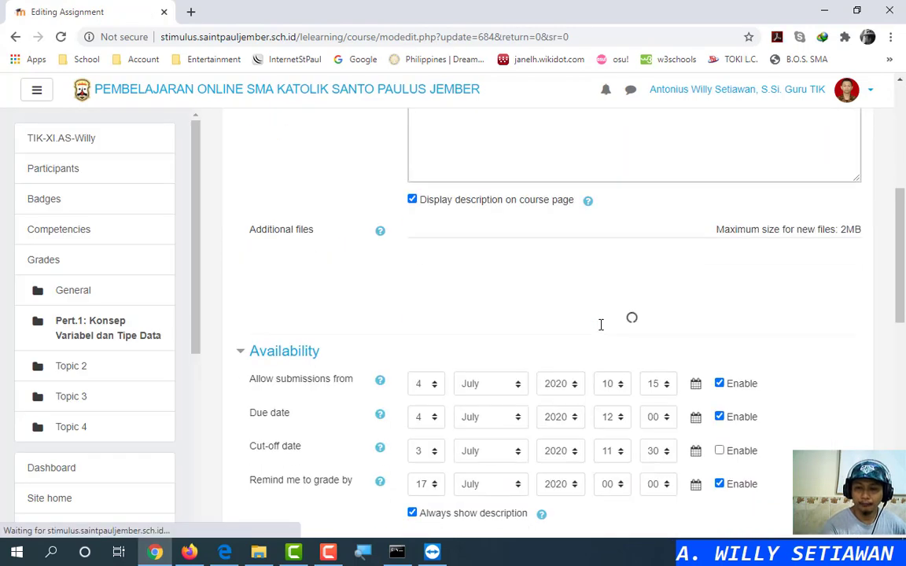
pyautogui.scroll(-2, 605, 334)
pyautogui.scroll(-3, 604, 334)
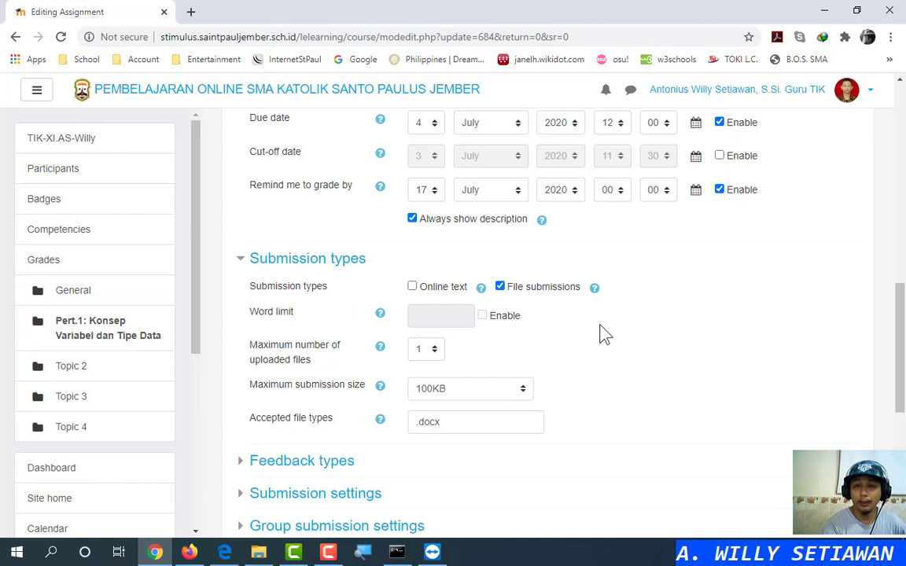
pyautogui.scroll(-3, 599, 333)
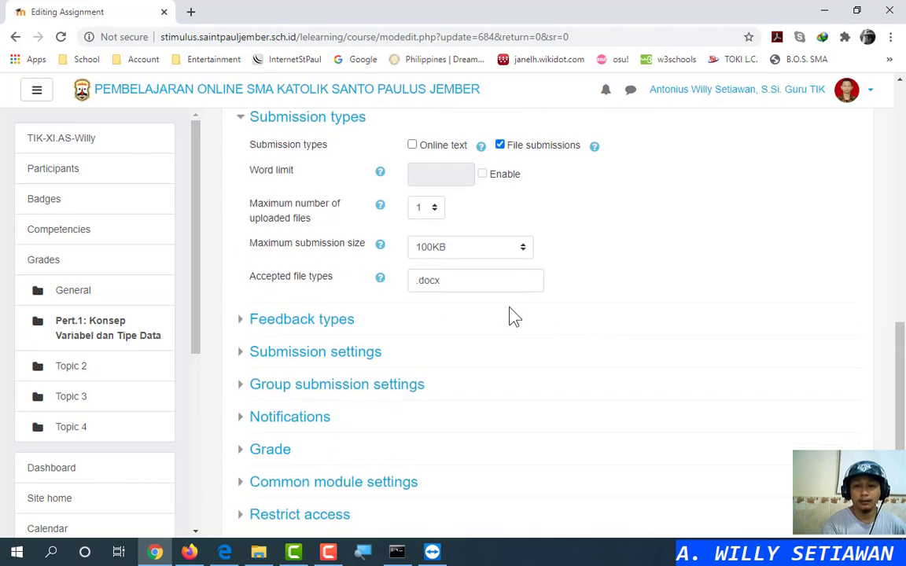
# Try .m and .pas as the assignment's accepted file type in place of .docx
pyautogui.moveTo(459, 280); pyautogui.dragTo(530, 280)
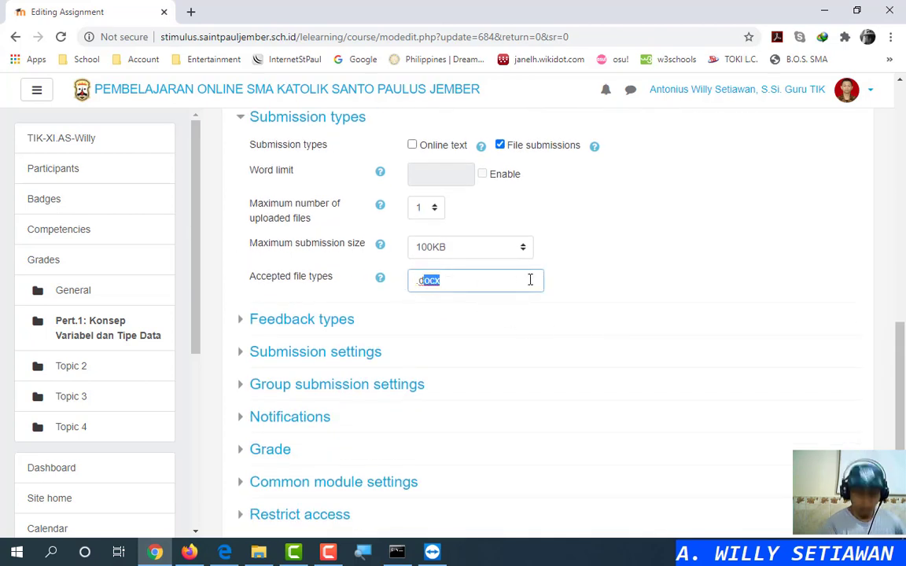
pyautogui.press('BackSpace')
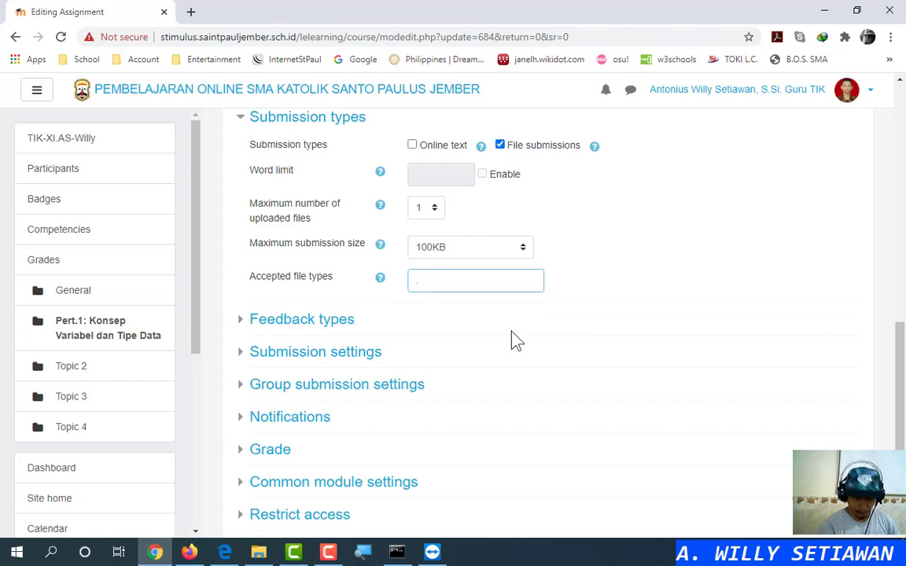
pyautogui.write('m')
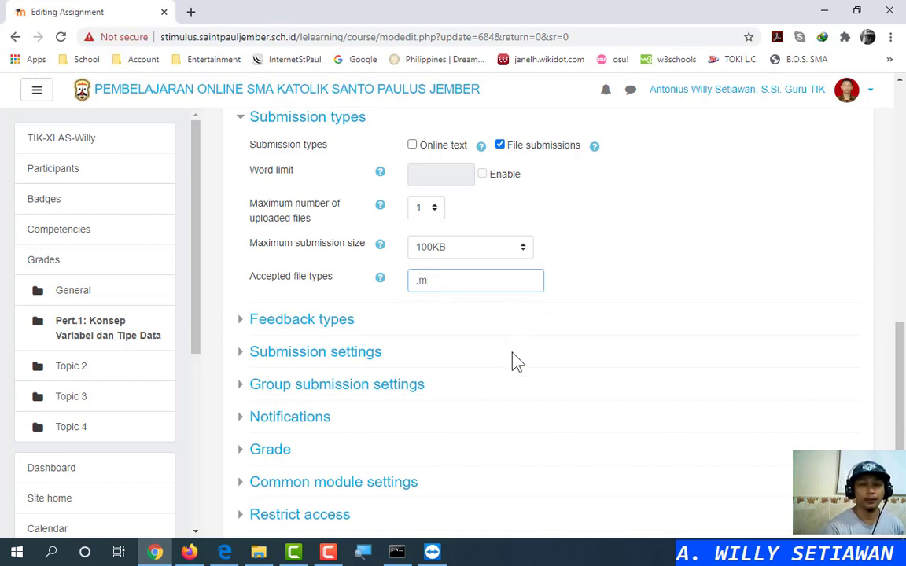
pyautogui.press('BackSpace')
pyautogui.press('BackSpace')
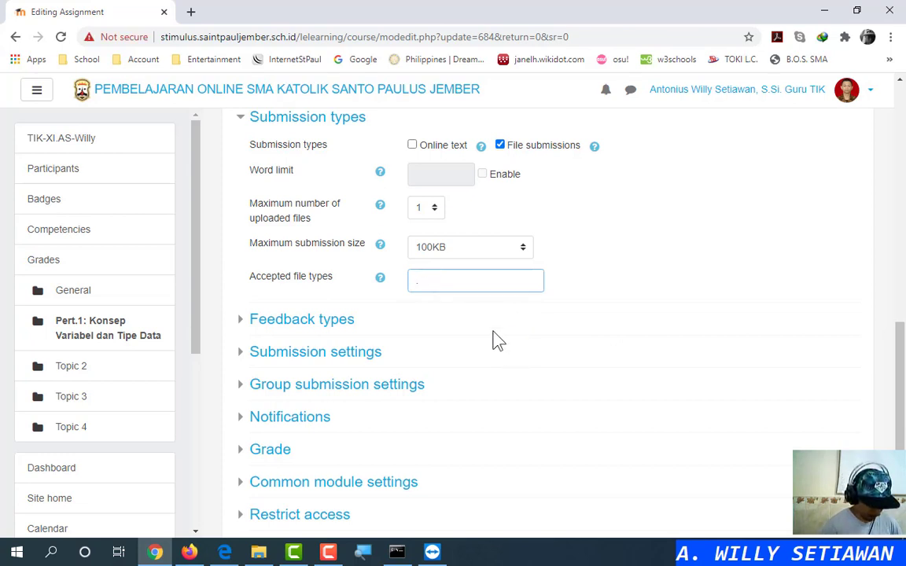
pyautogui.write('.pas')
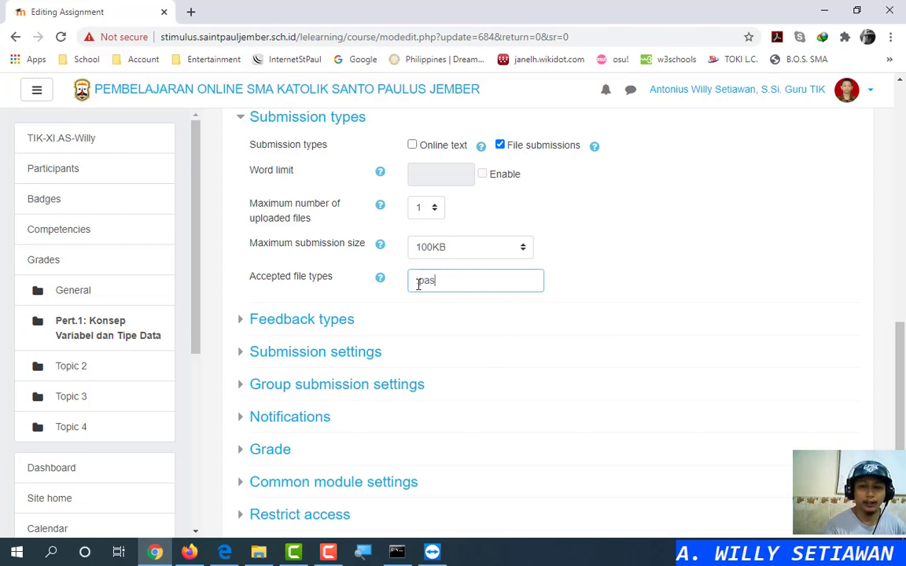
# Try .jpg as the accepted file type, put back .docx, and leave the assignment settings without saving
pyautogui.moveTo(420, 284); pyautogui.dragTo(449, 281)
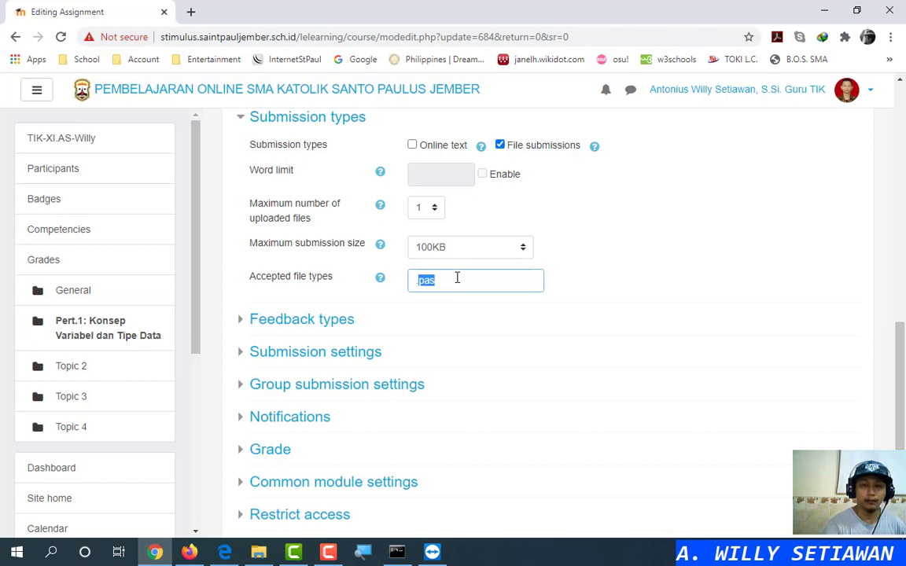
pyautogui.write('.jpg')
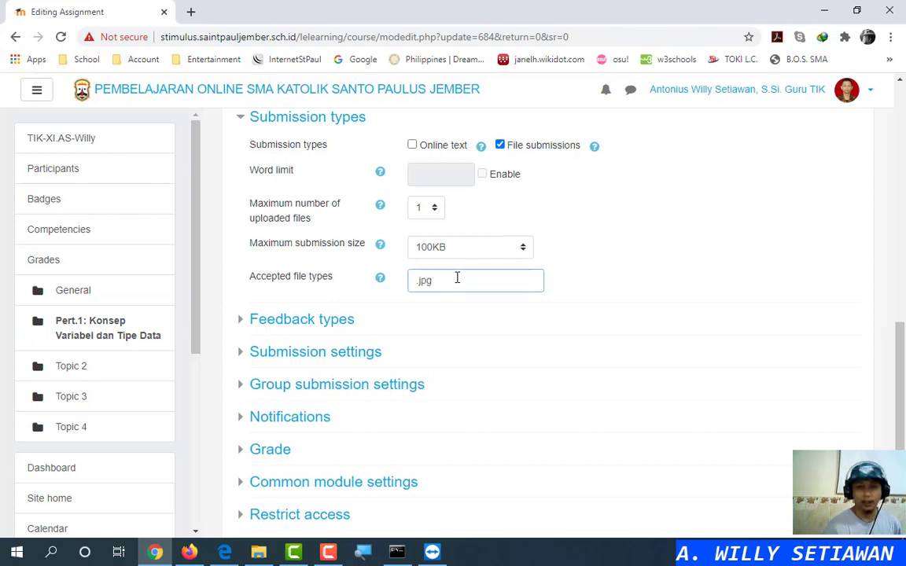
pyautogui.press('BackSpace')
pyautogui.press('BackSpace')
pyautogui.press('BackSpace')
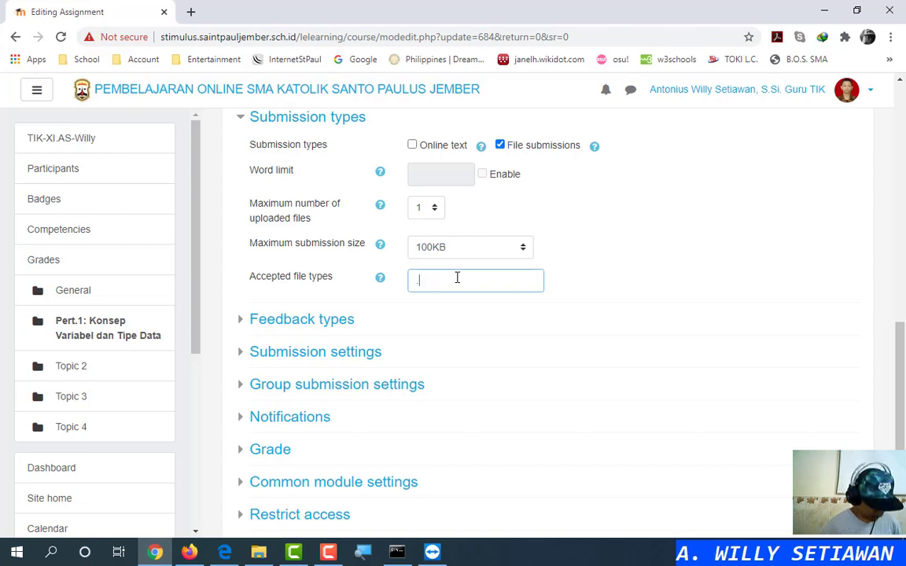
pyautogui.write('docx')
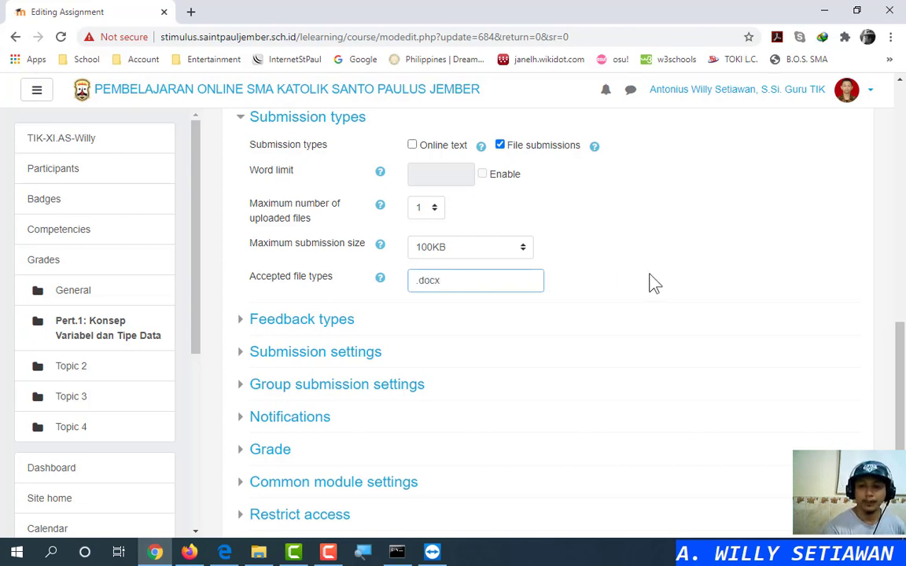
pyautogui.scroll(-3, 658, 283)
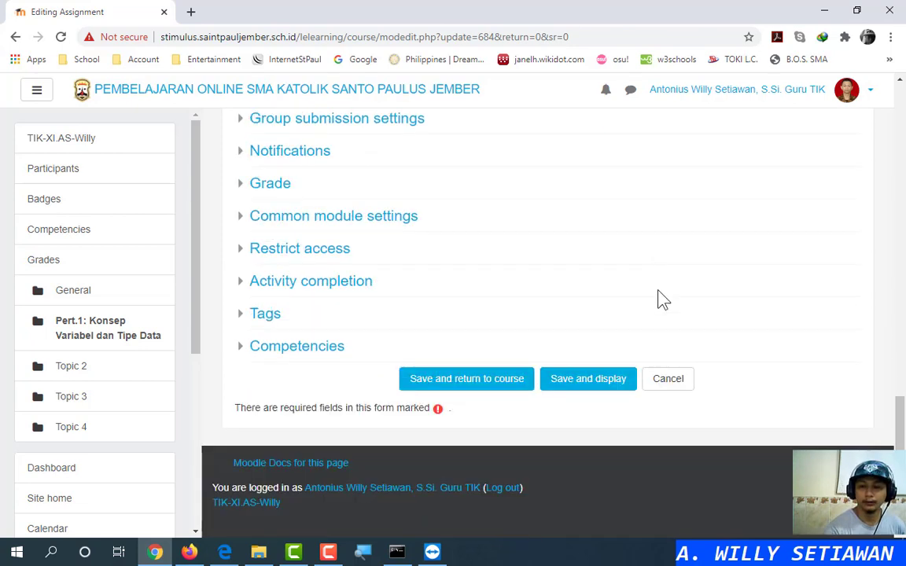
pyautogui.click(683, 379)
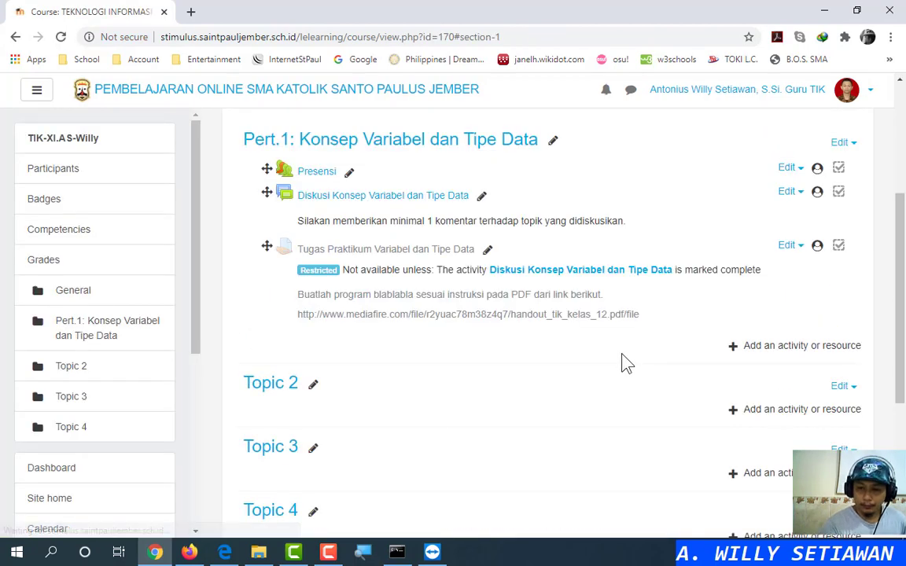